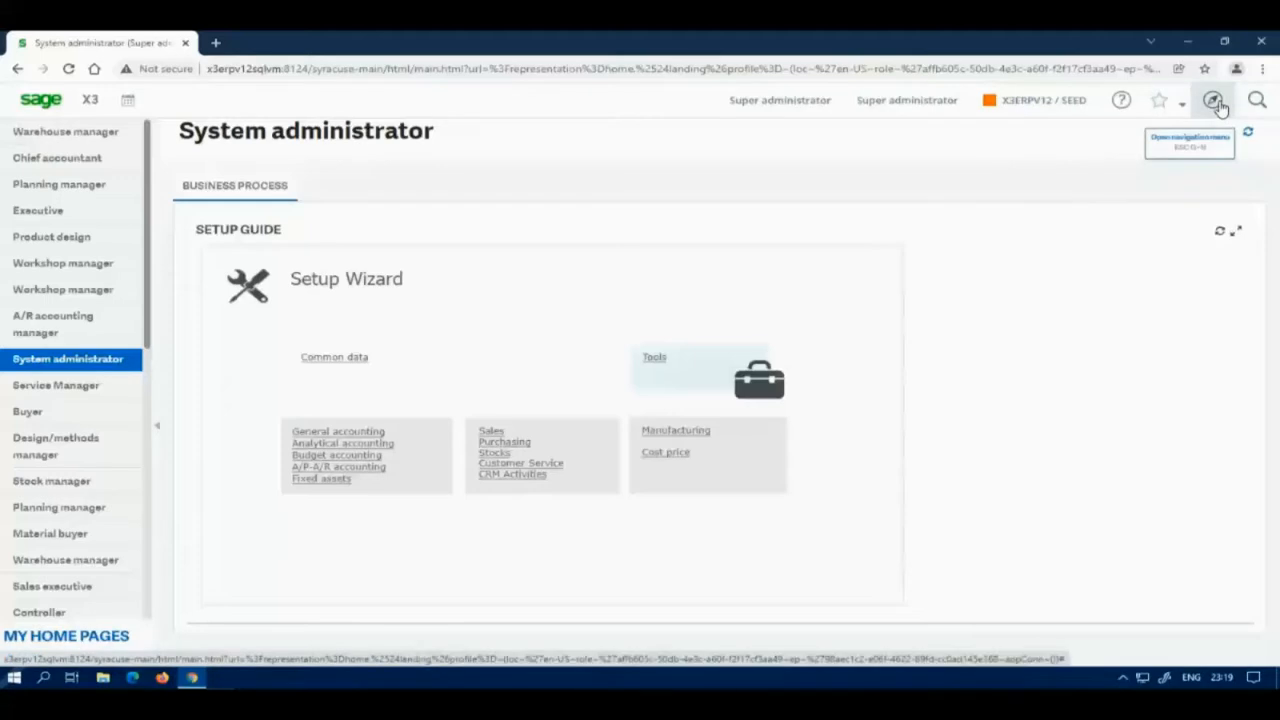
# Step: Go to Usage > Batch server > Accounting tasks from the navigation menu
pyautogui.click(1213, 101)
pyautogui.scroll(2, 914, 206)
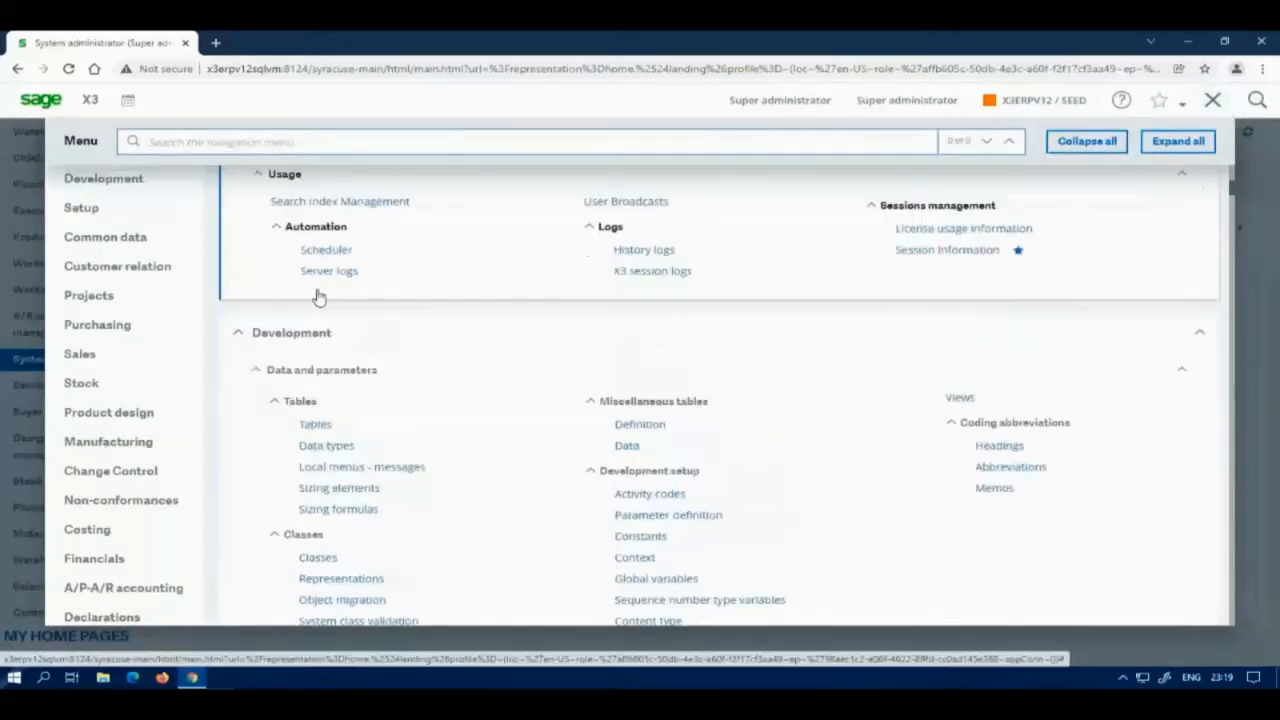
pyautogui.scroll(-3, 107, 487)
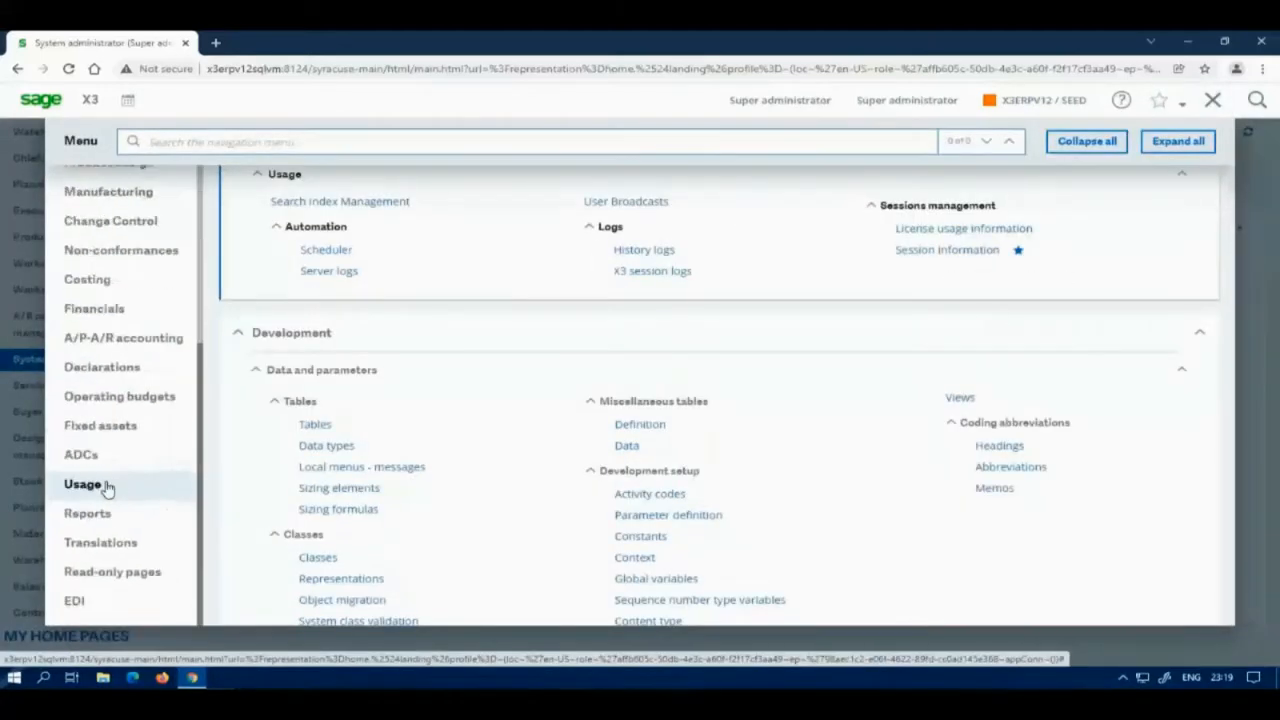
pyautogui.click(84, 484)
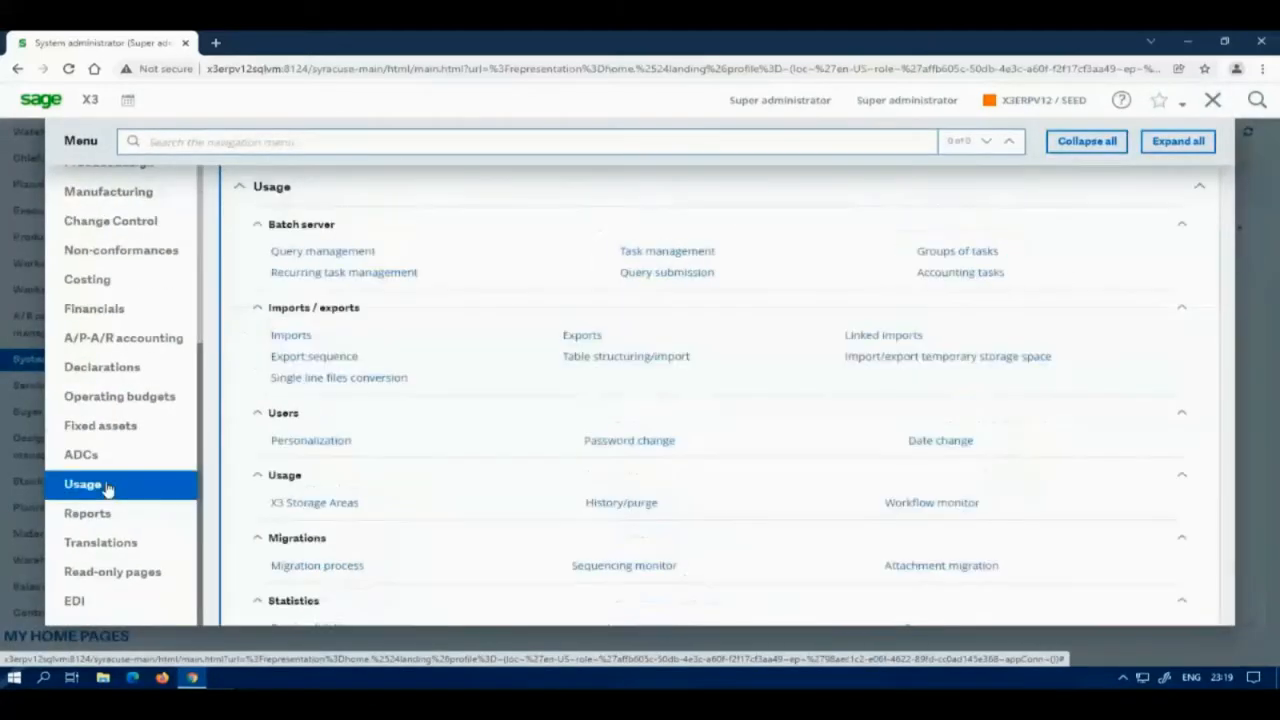
pyautogui.click(943, 273)
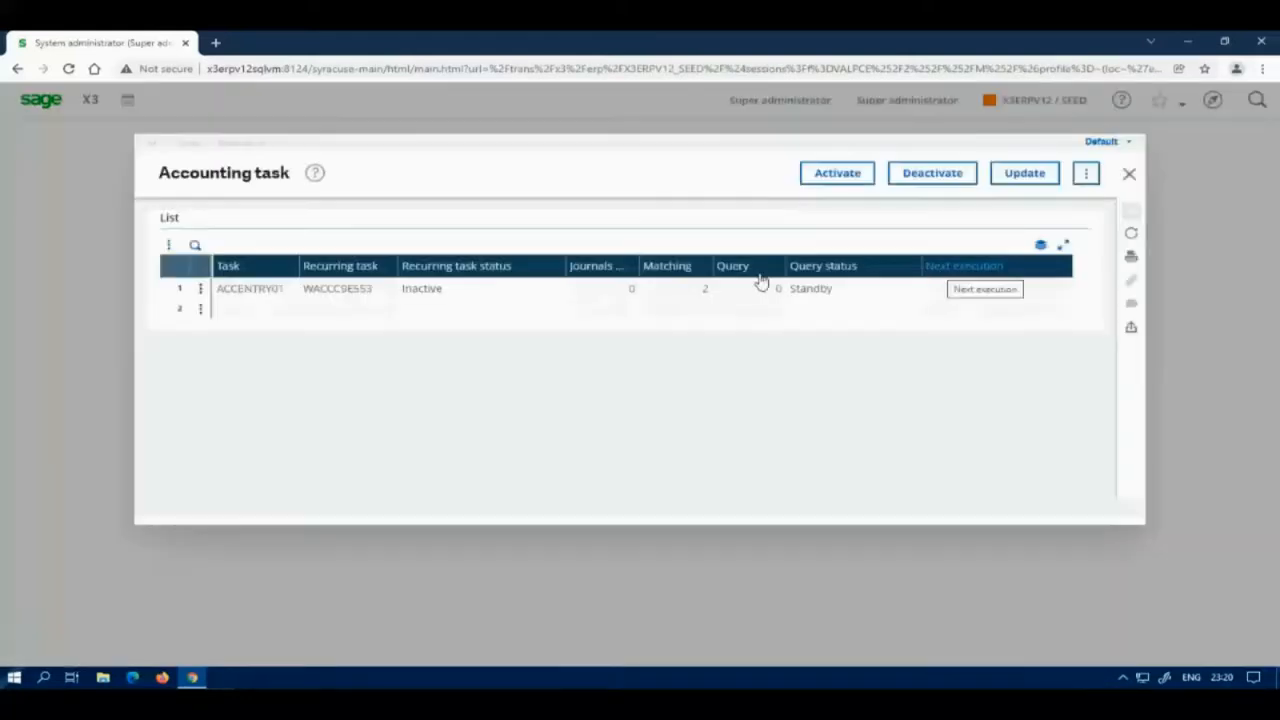
# Step: Deactivate the ACCENTRY01 accounting task, confirm stopping it, and close the screen
pyautogui.click(929, 178)
pyautogui.click(737, 286)
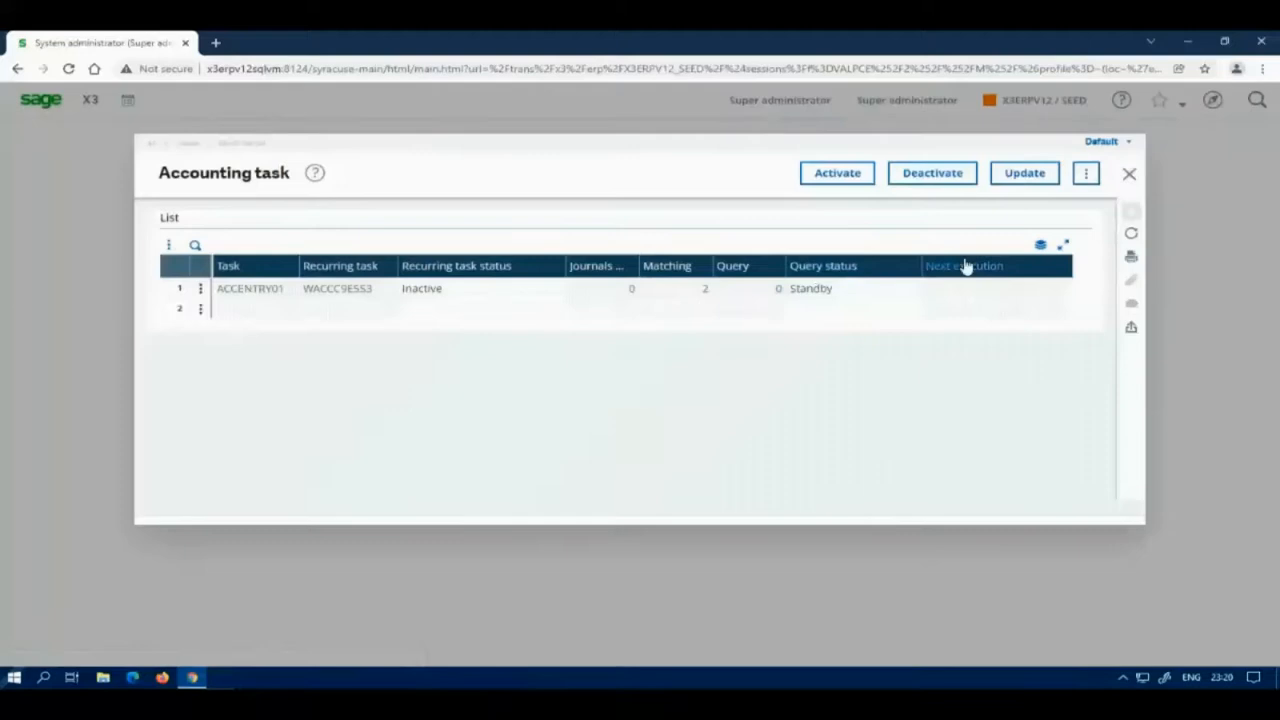
pyautogui.click(1128, 174)
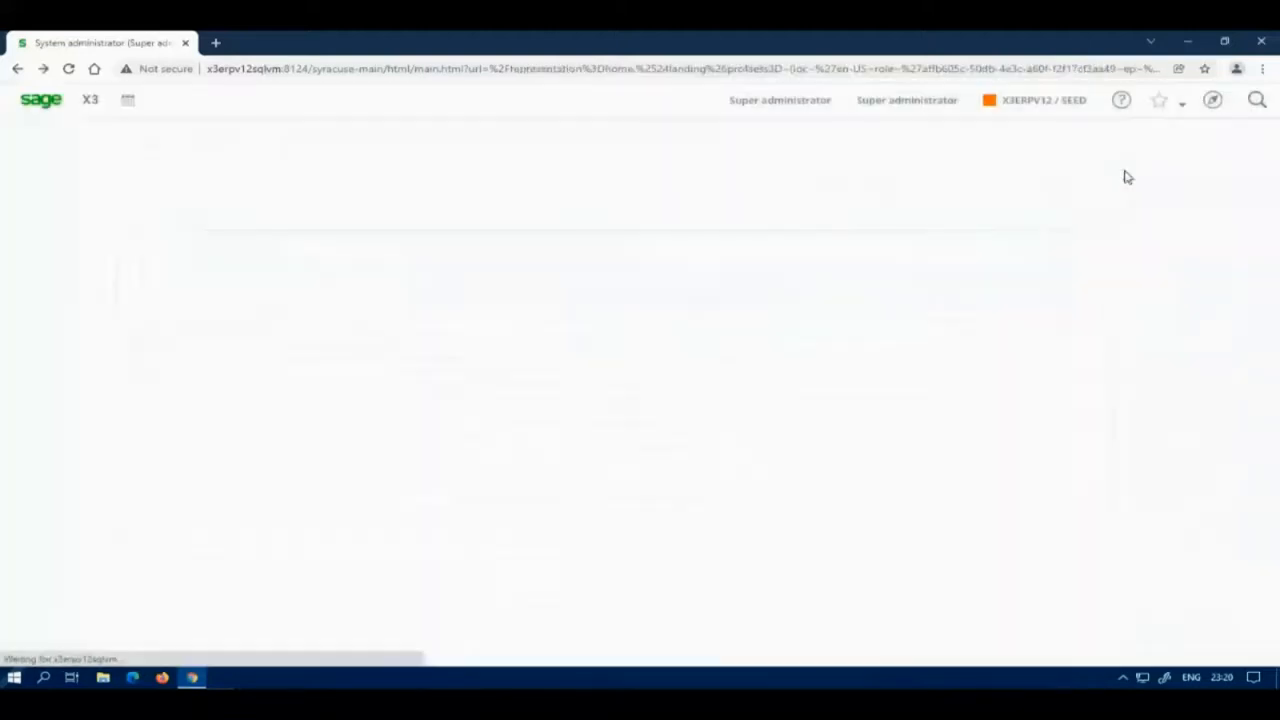
# Step: Check that the X3ERPV12 batch controller shows Stopped, then close the Chrome window
pyautogui.click(1212, 101)
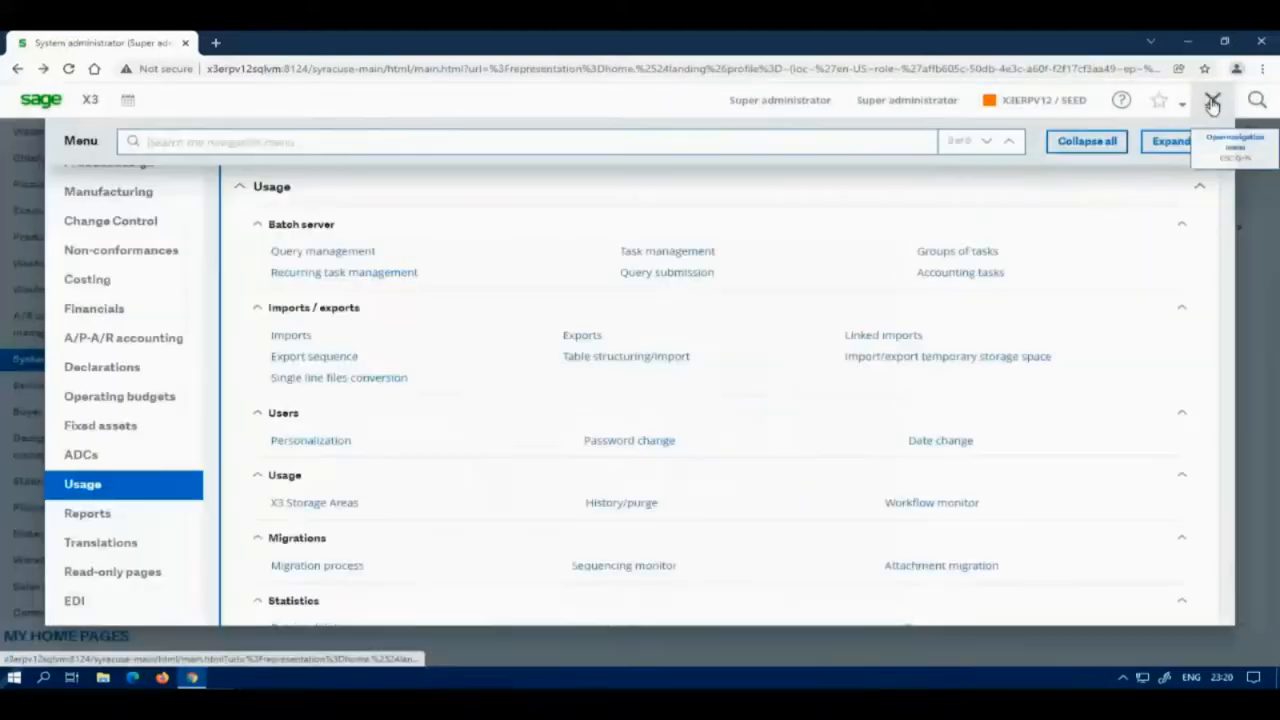
pyautogui.scroll(3, 85, 262)
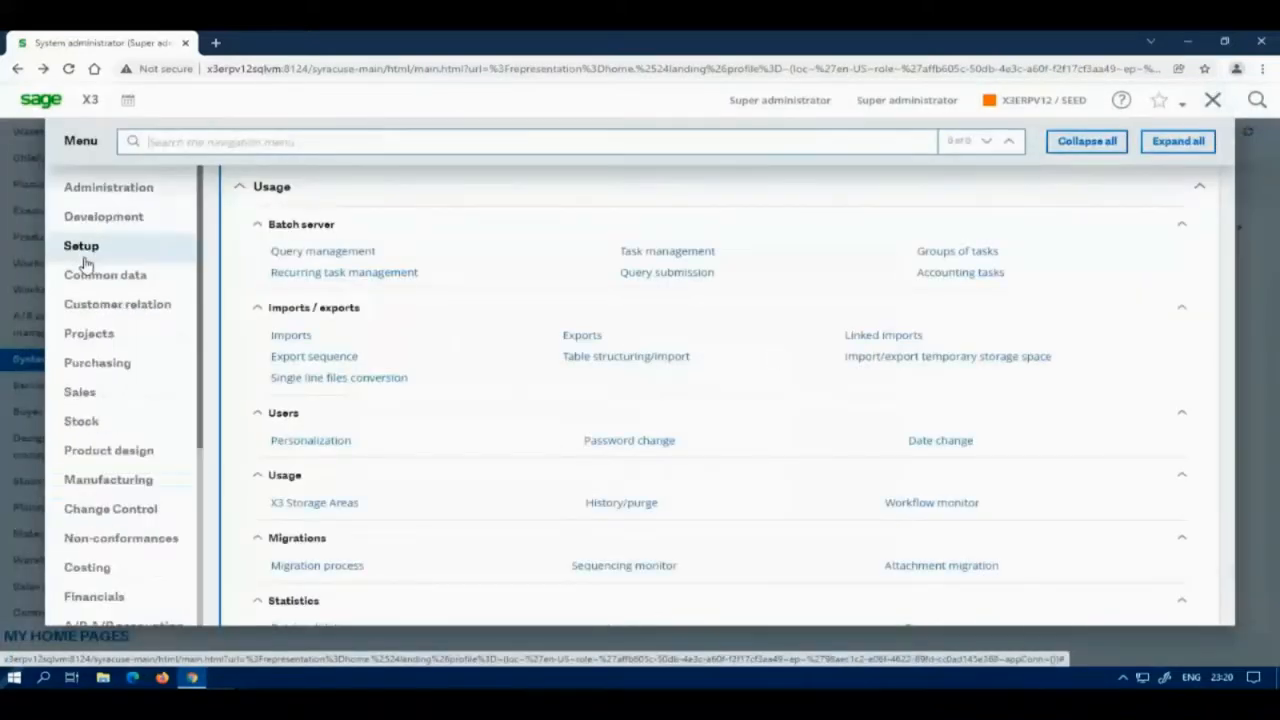
pyautogui.click(108, 190)
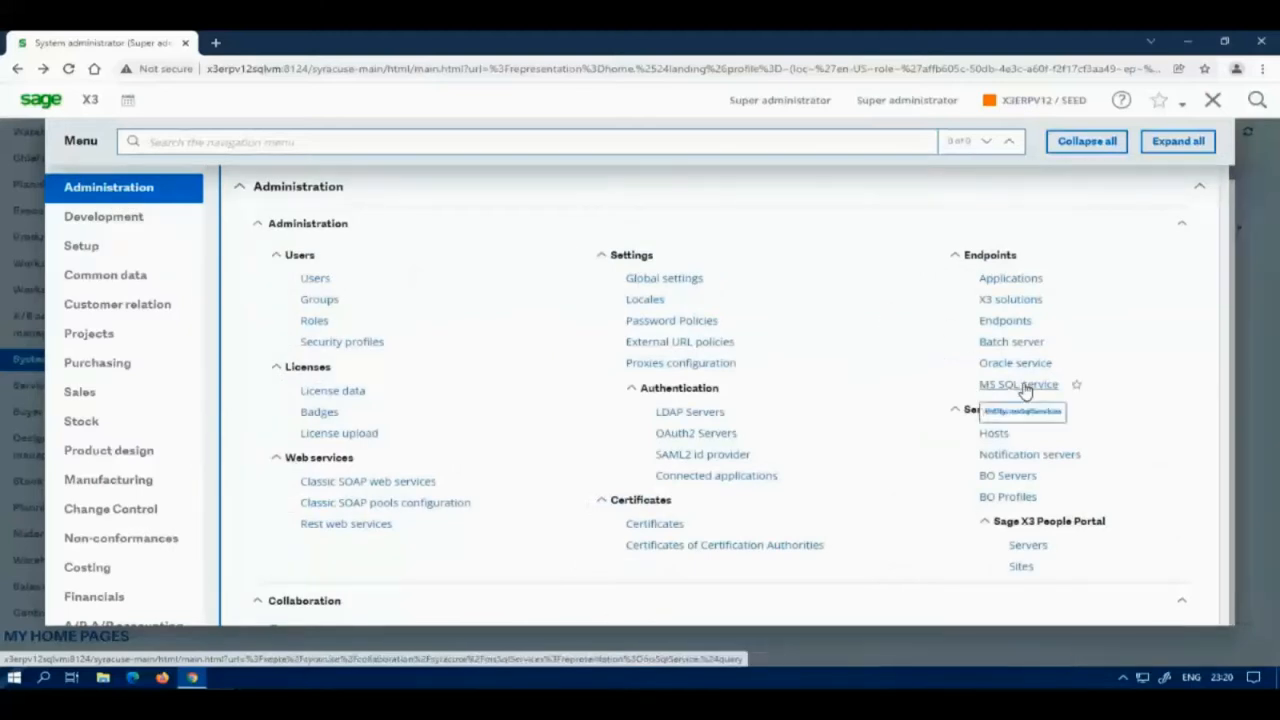
pyautogui.click(1010, 342)
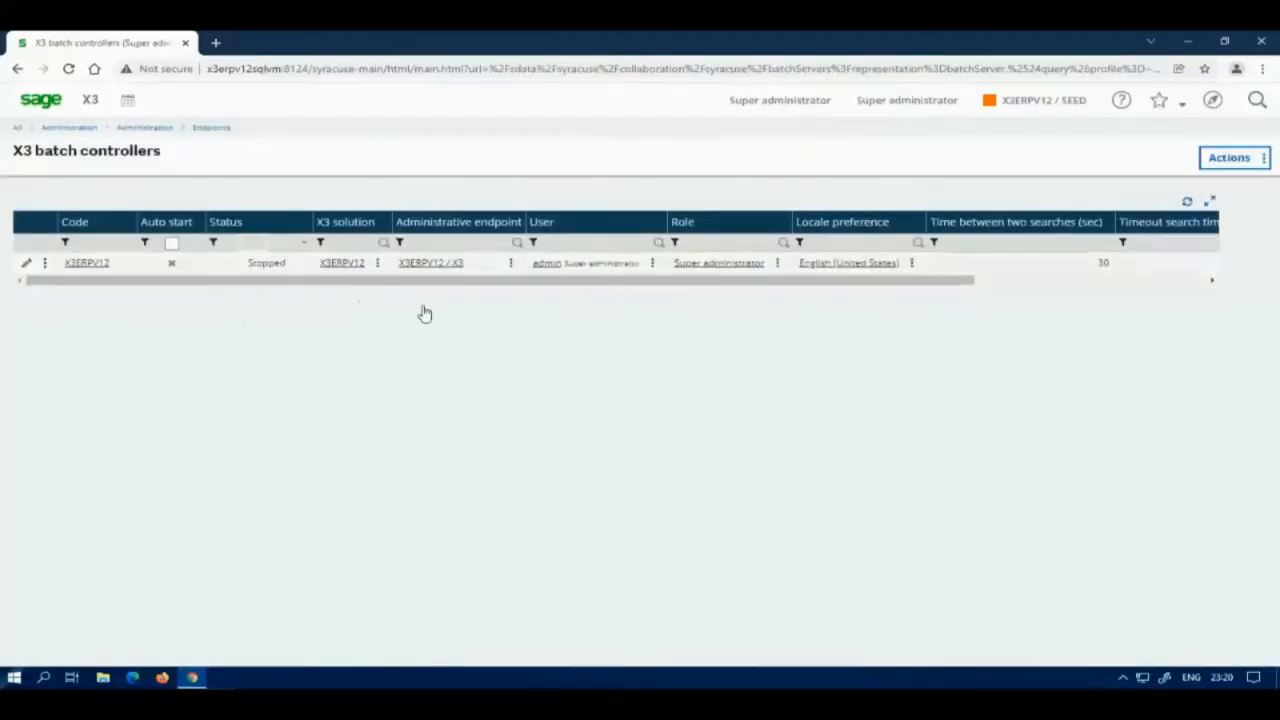
pyautogui.click(1261, 41)
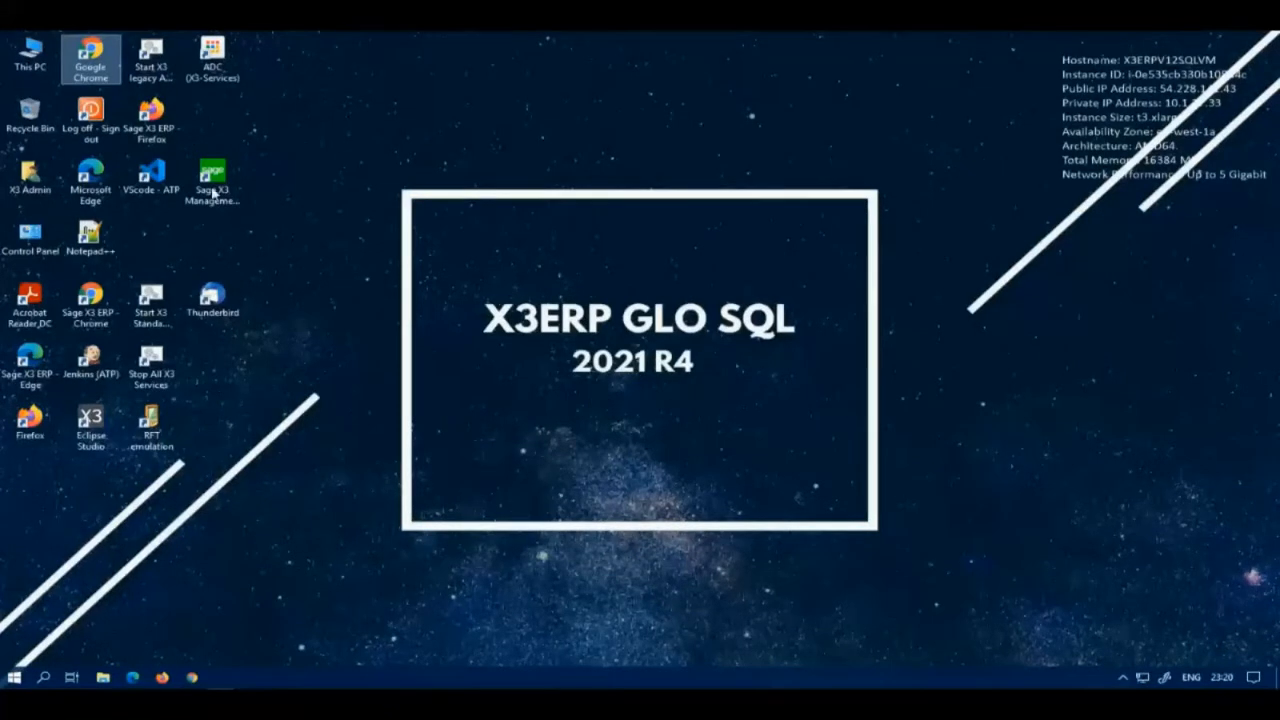
# Step: Launch the Management Console and connect as x3admin to list the X3 ERP V12 folders
pyautogui.doubleClick(212, 190)
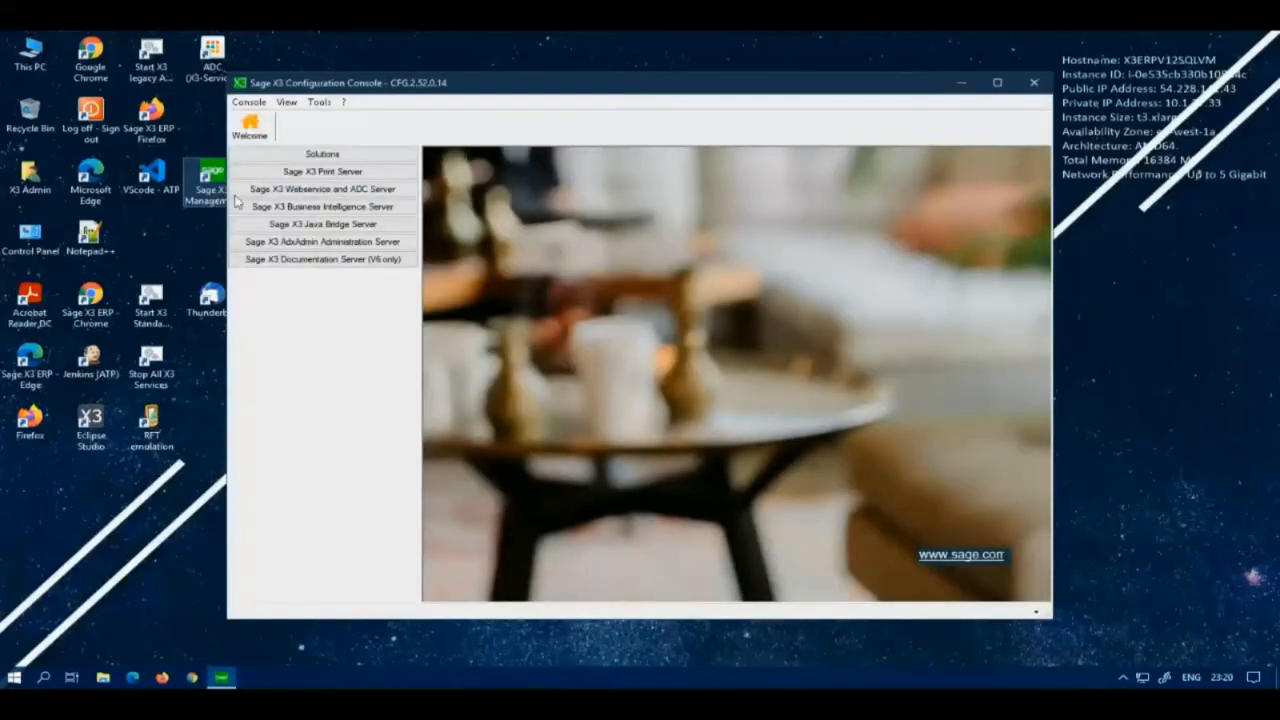
pyautogui.click(322, 156)
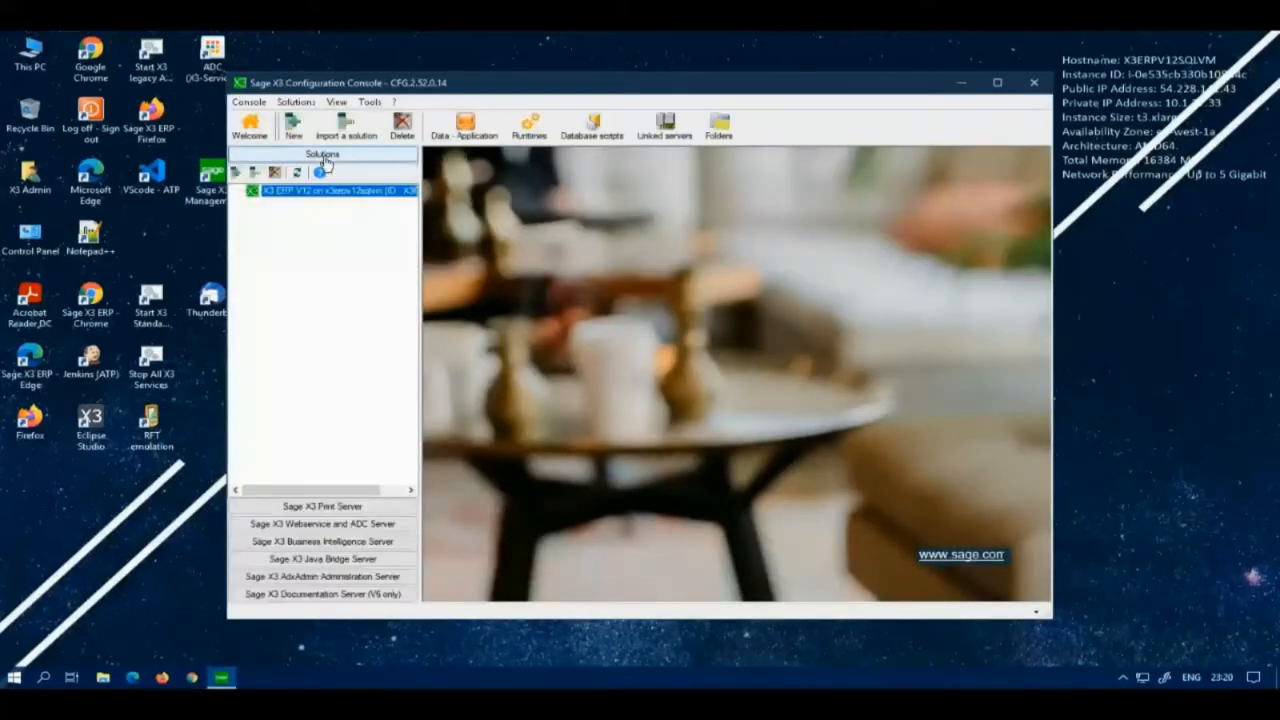
pyautogui.click(722, 133)
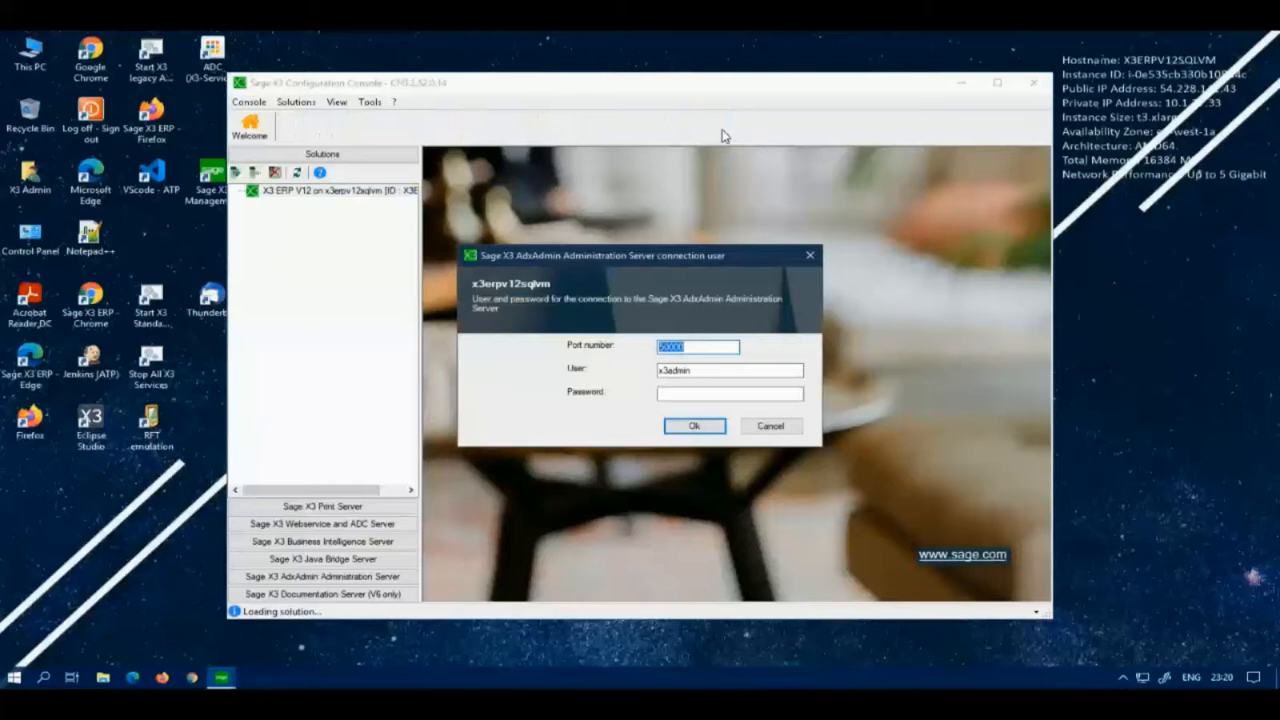
pyautogui.click(705, 393)
pyautogui.press('Return')
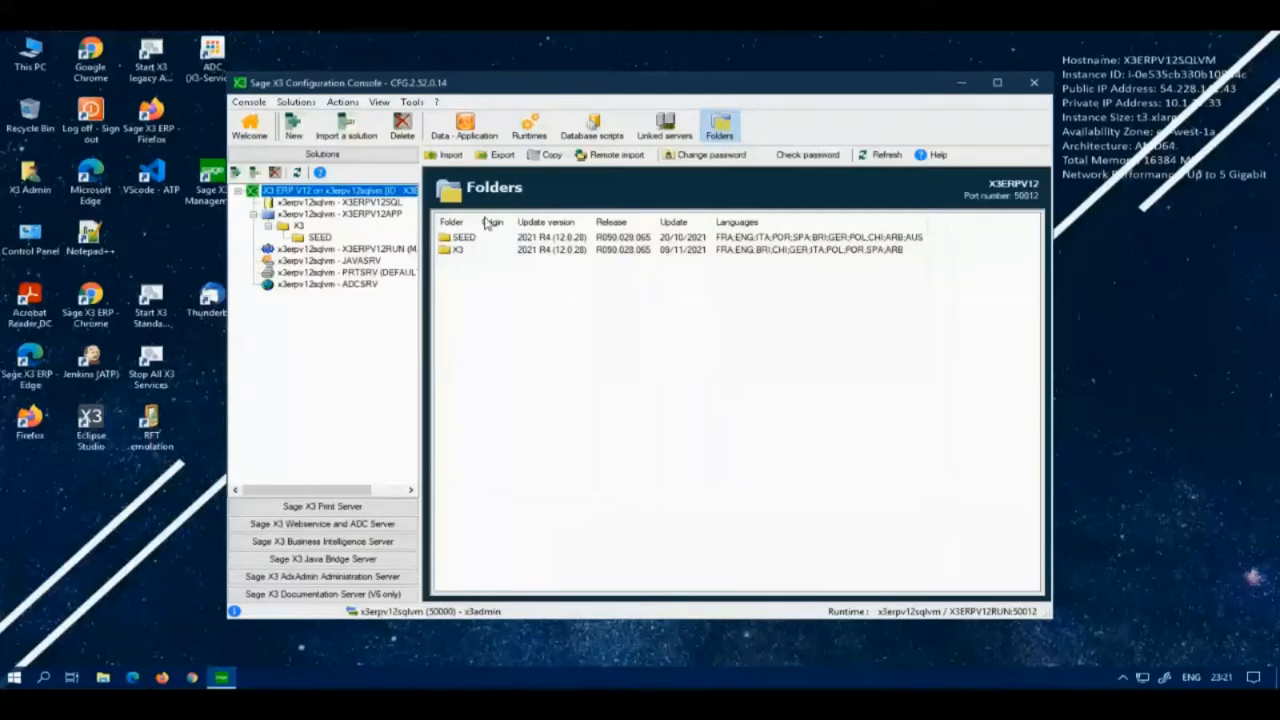
# Step: Export the SEED folder as native dump files, ending user sessions and replacing the existing SVG folder
pyautogui.click(453, 239)
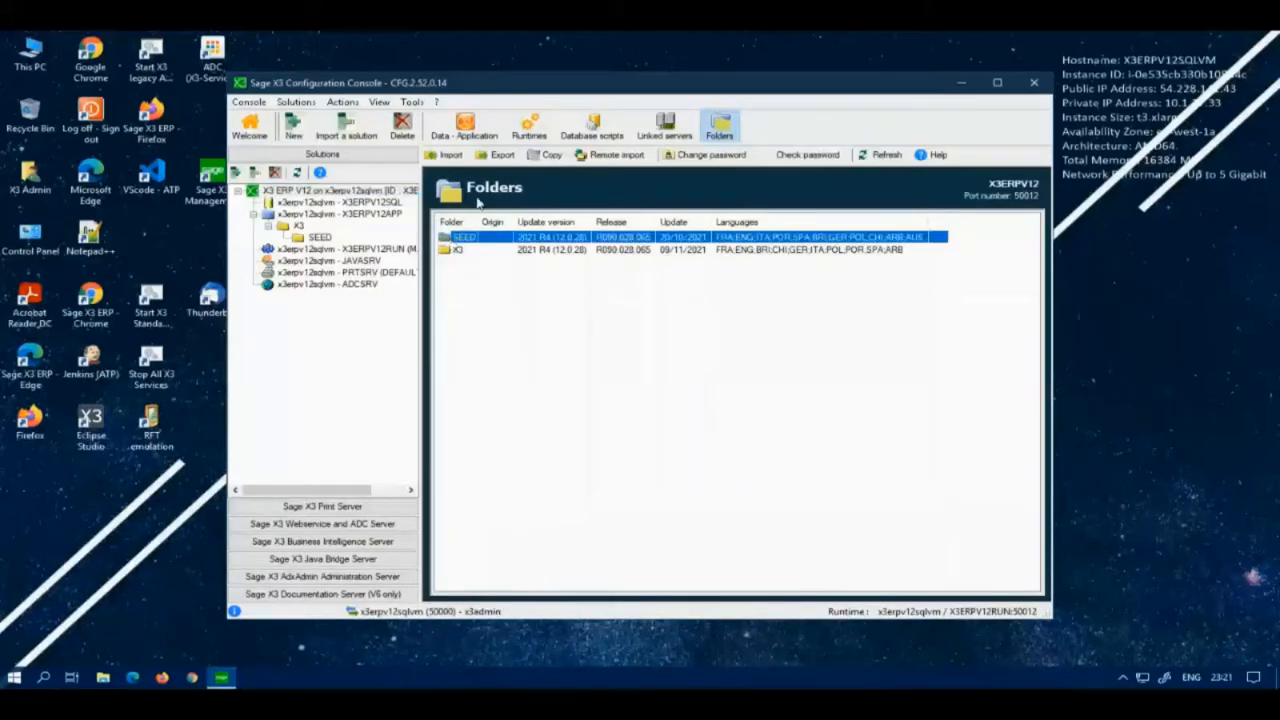
pyautogui.click(503, 155)
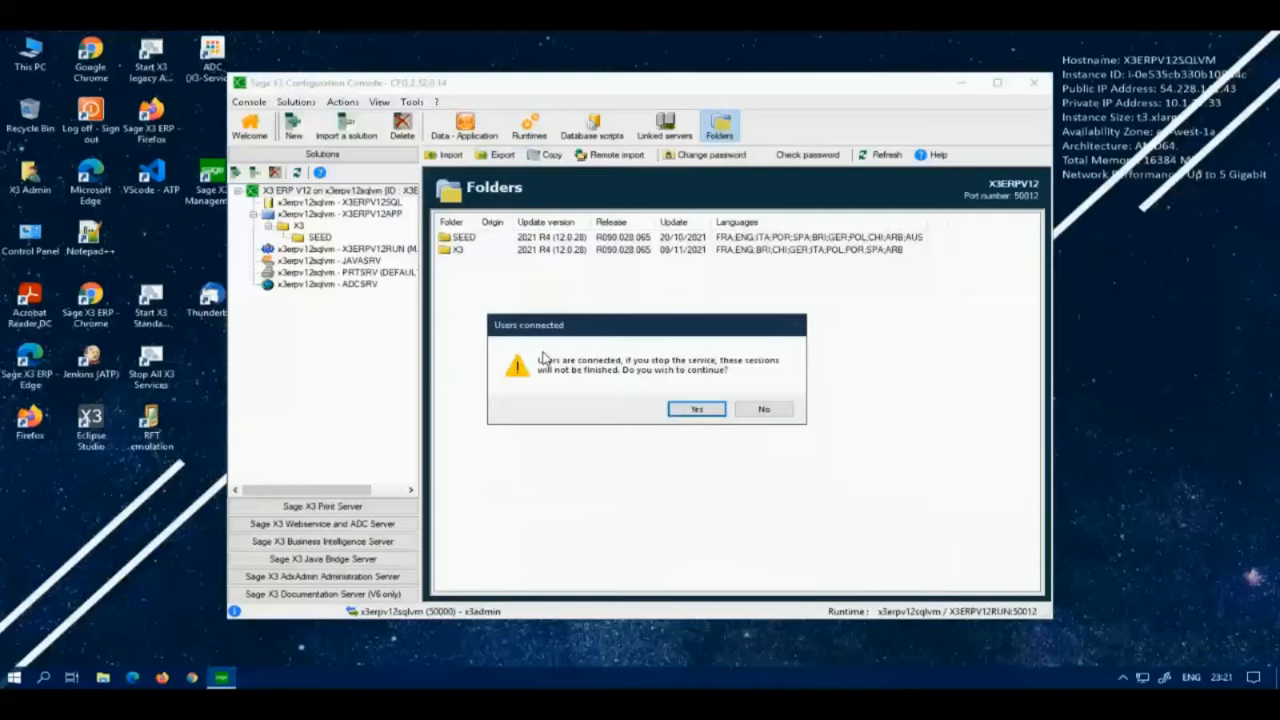
pyautogui.click(697, 409)
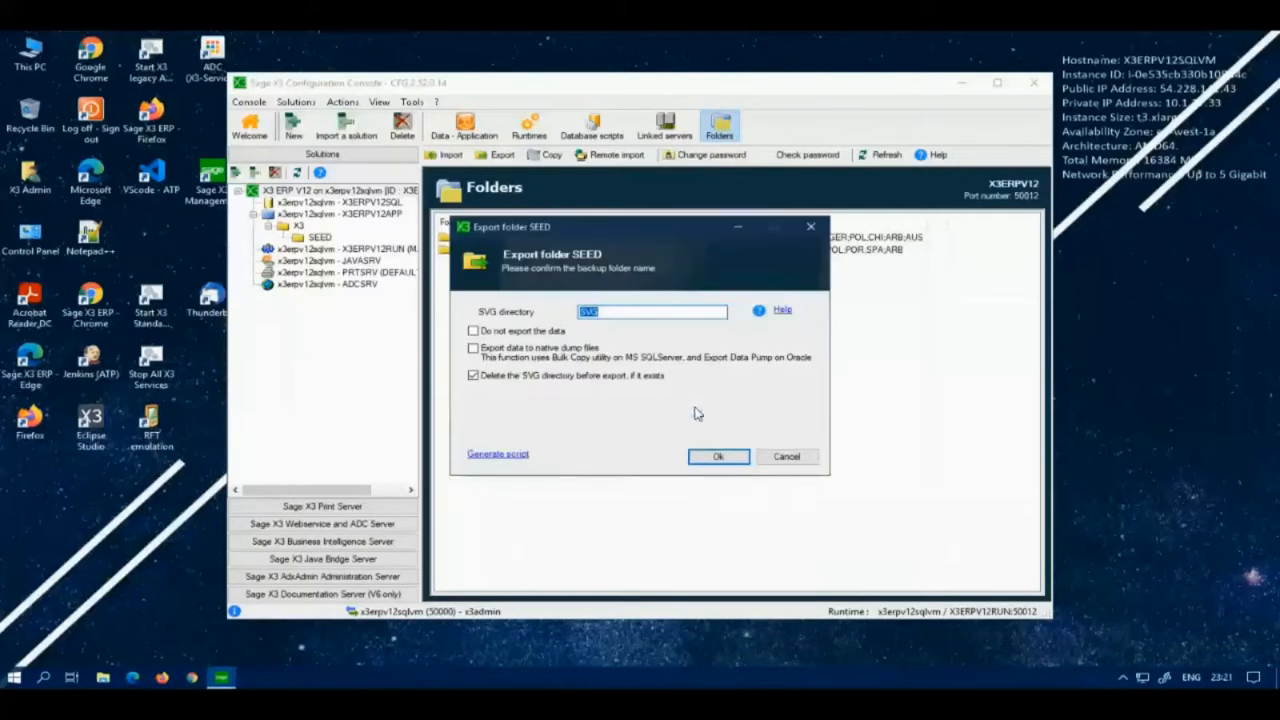
pyautogui.click(473, 348)
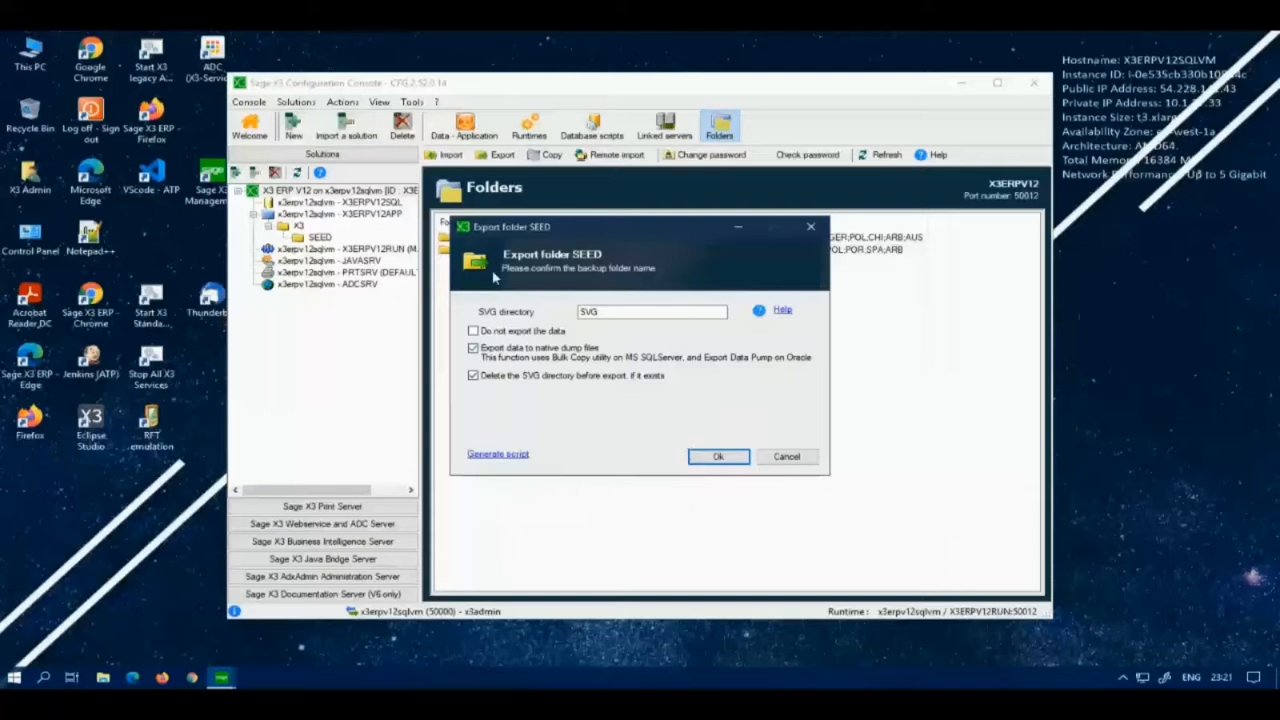
pyautogui.click(716, 458)
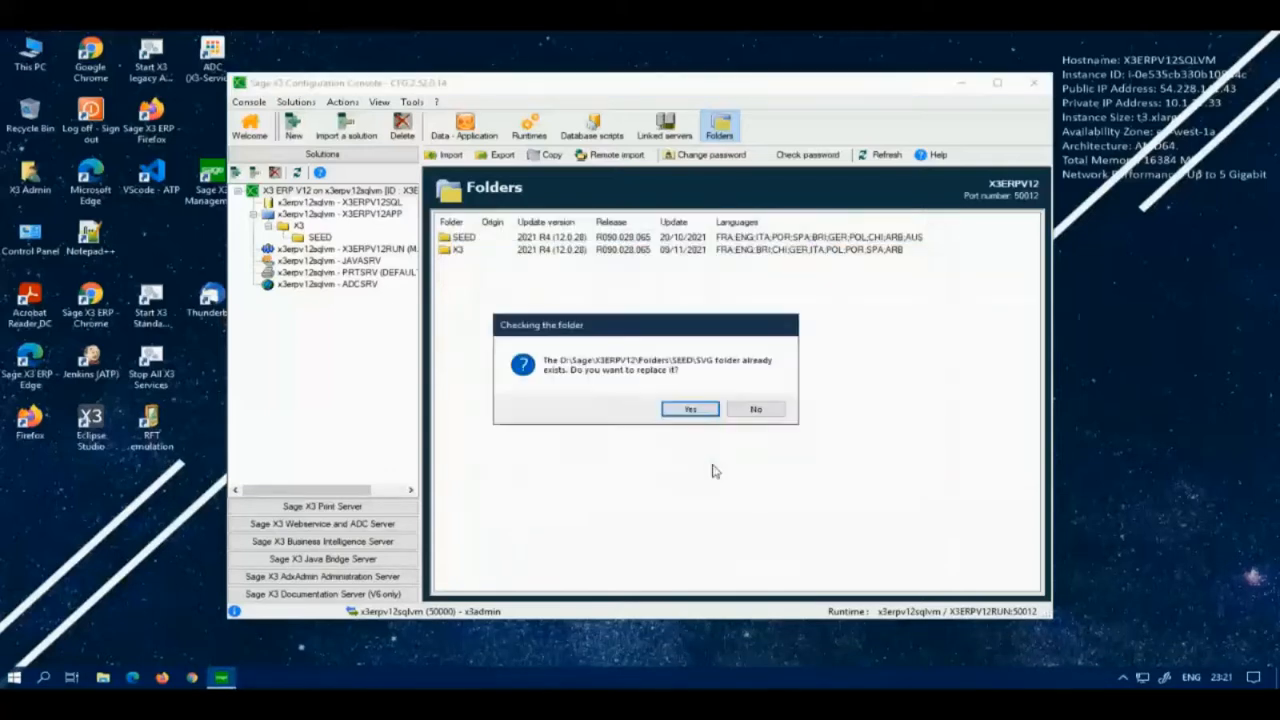
pyautogui.click(689, 411)
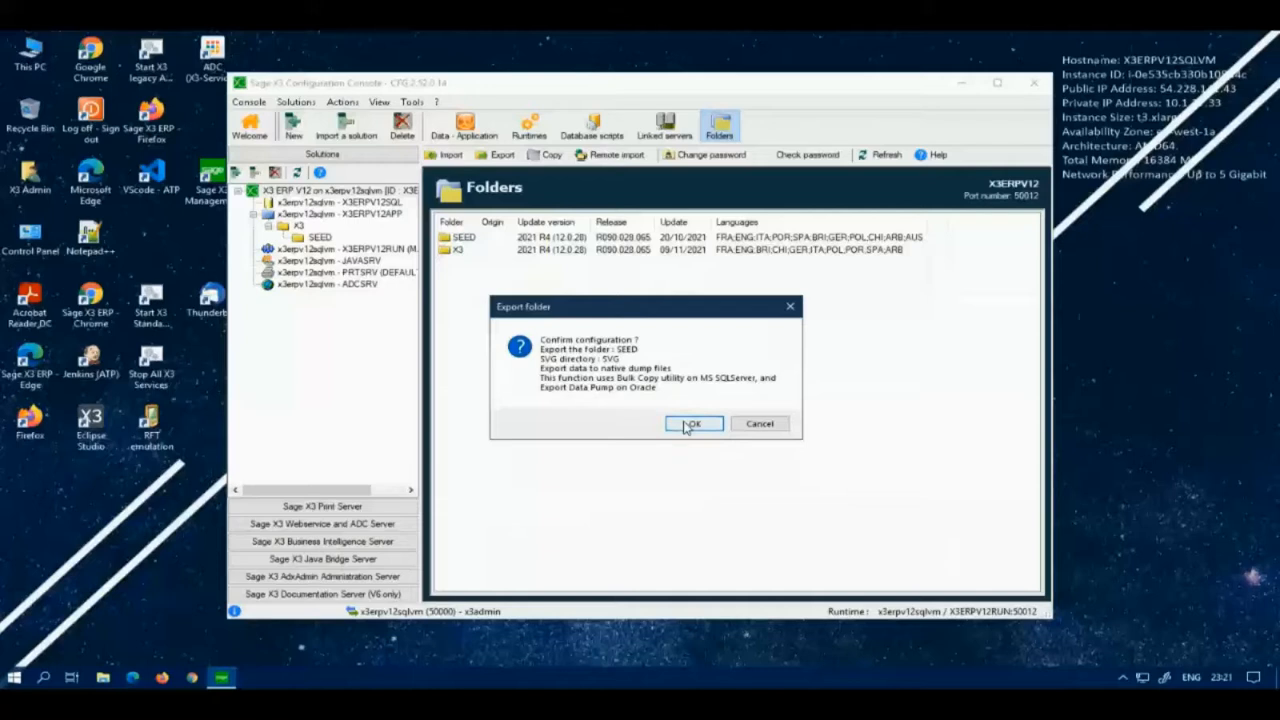
pyautogui.click(692, 424)
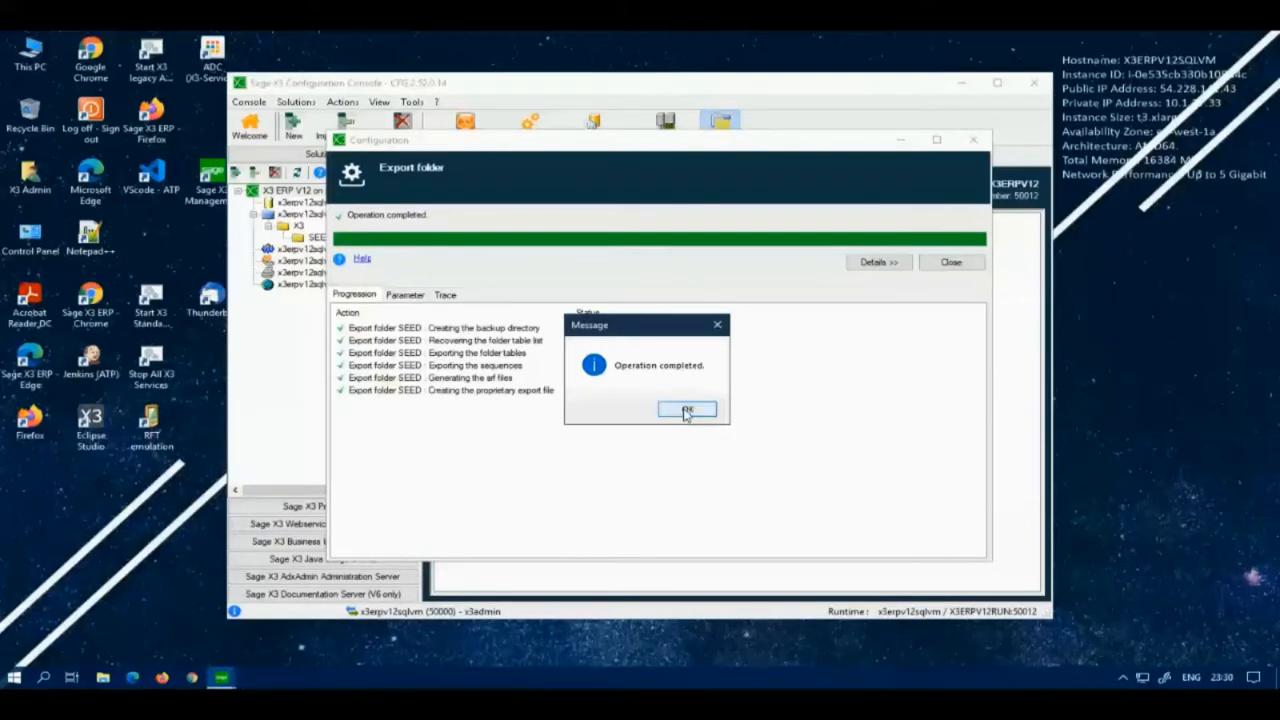
# Step: Dismiss the completion message, read through the export Trace log, and close the Export folder dialog
pyautogui.click(685, 411)
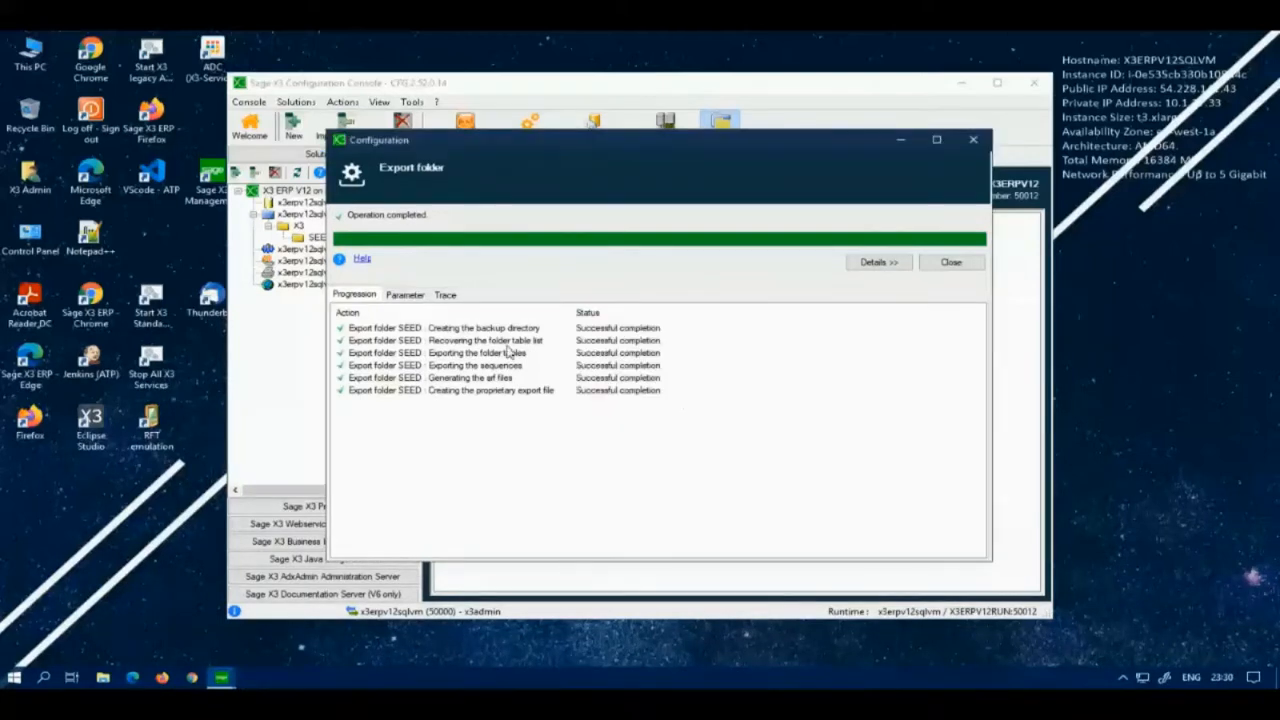
pyautogui.click(445, 296)
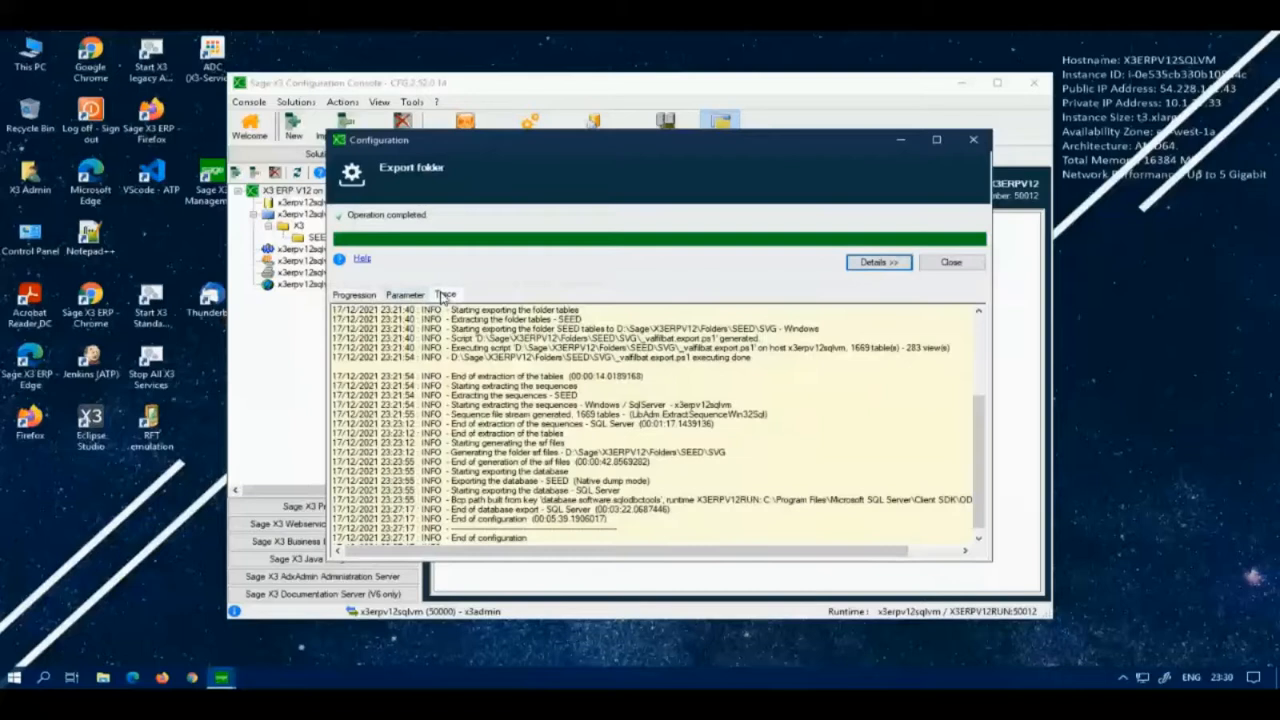
pyautogui.moveTo(978, 430); pyautogui.dragTo(990, 318)
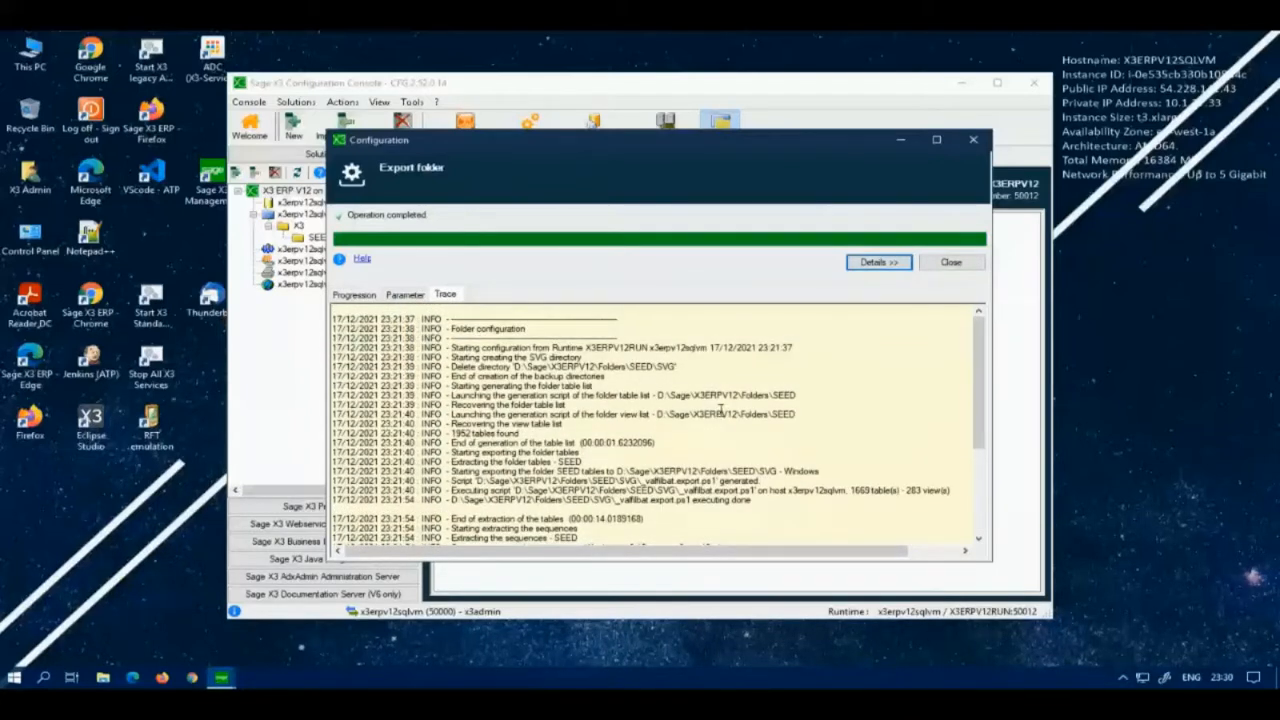
pyautogui.click(411, 319)
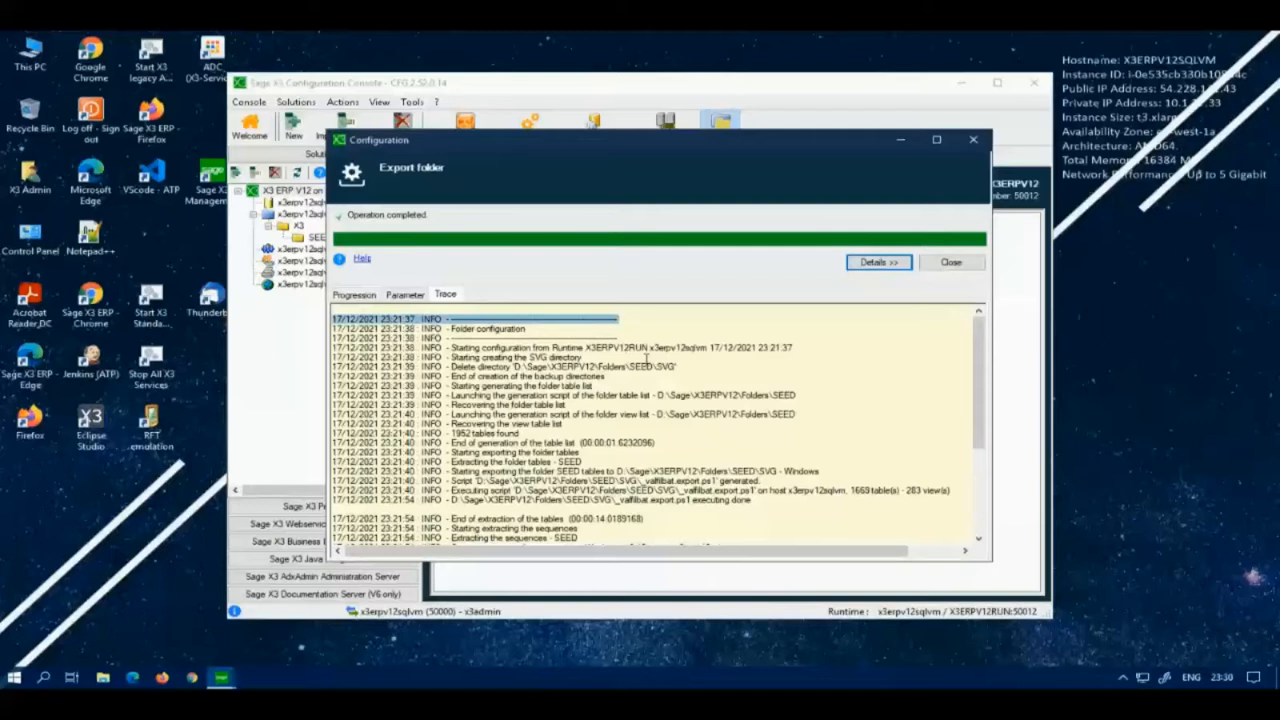
pyautogui.scroll(-5, 647, 358)
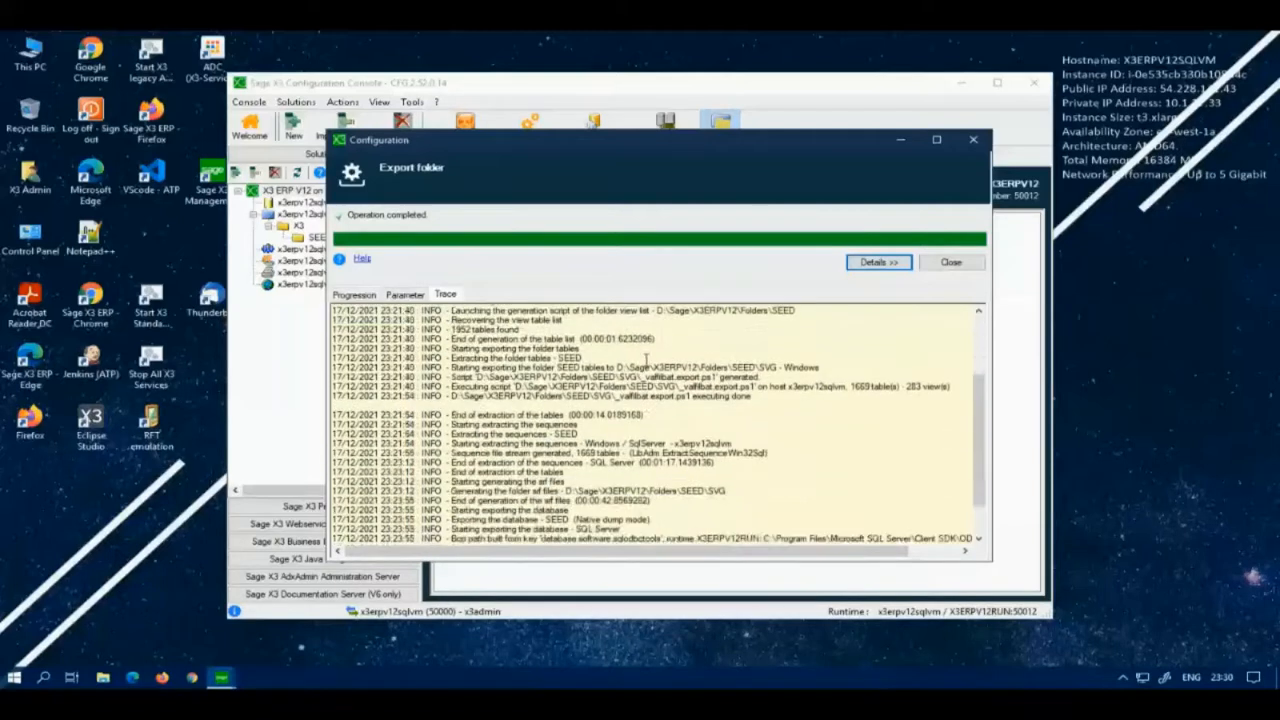
pyautogui.click(397, 539)
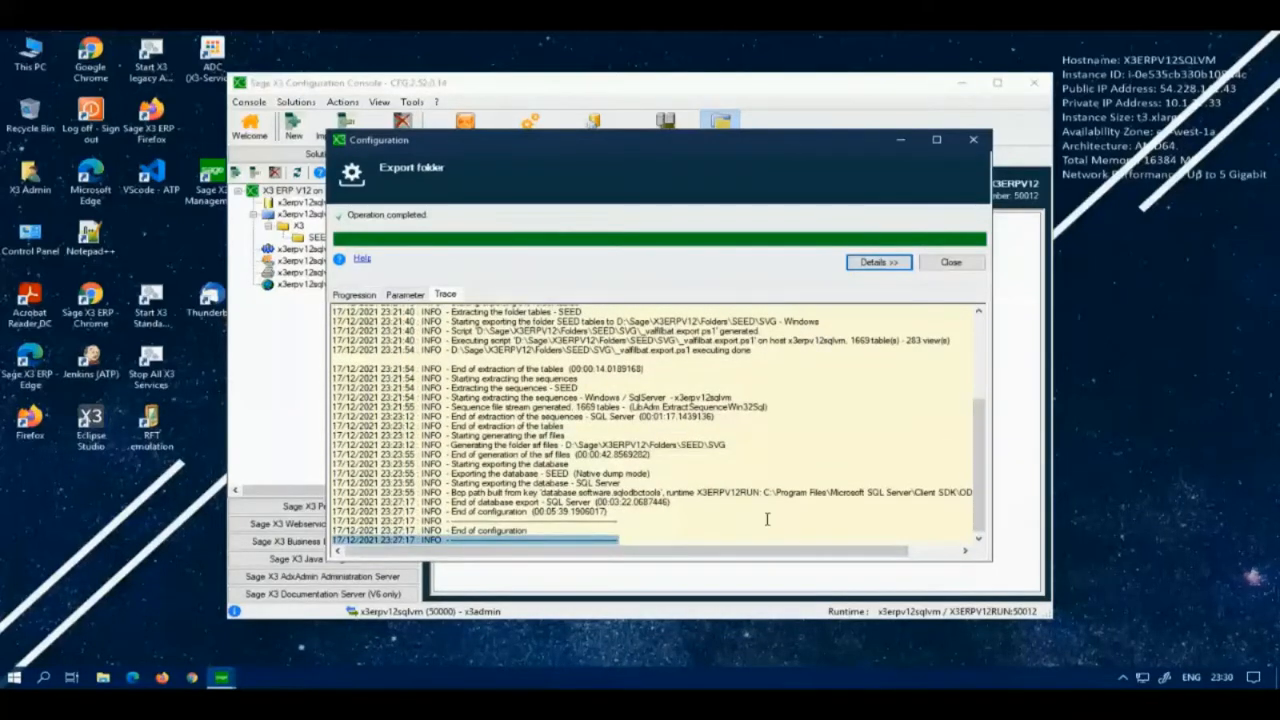
pyautogui.scroll(5, 767, 518)
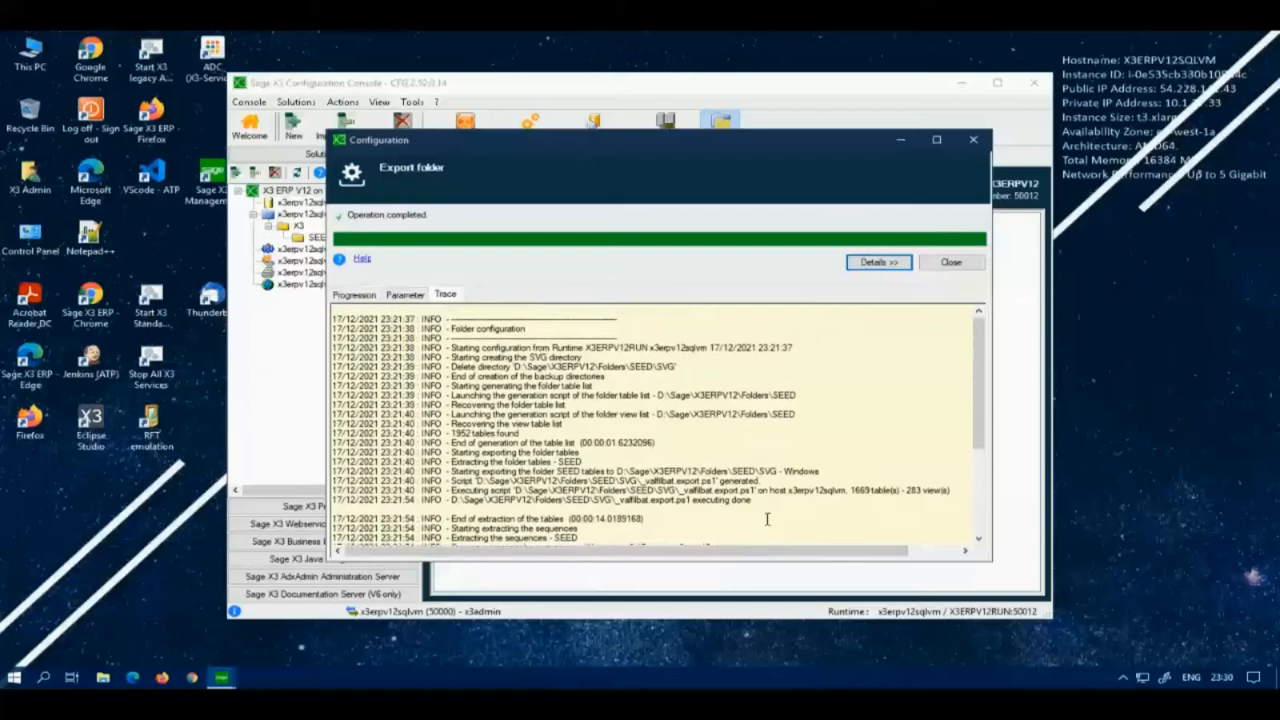
pyautogui.scroll(-5, 767, 518)
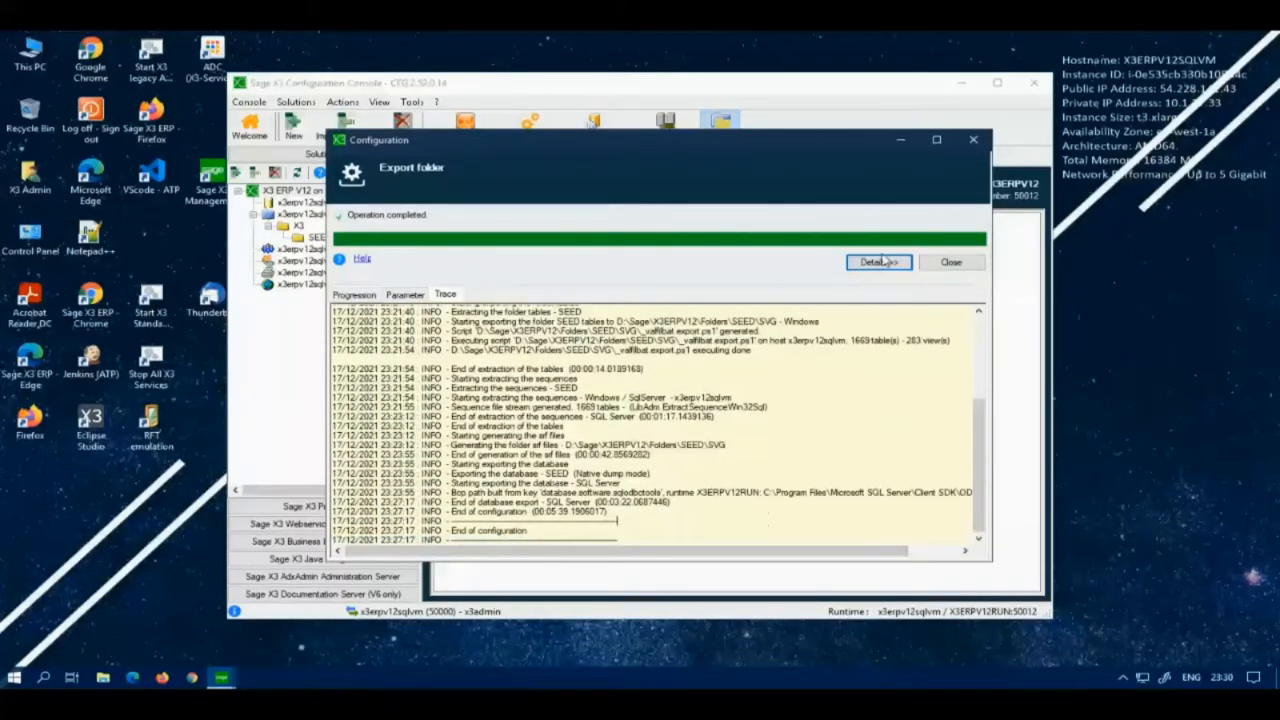
pyautogui.click(938, 261)
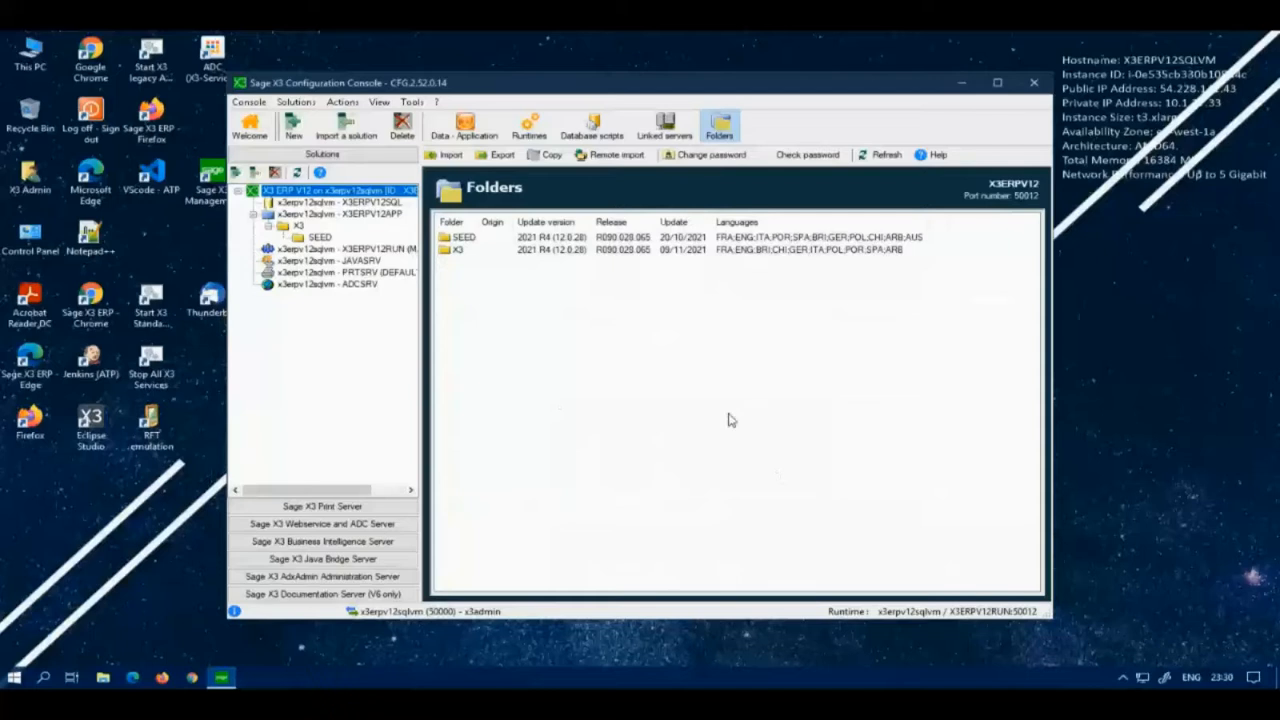
# Step: Browse to D:\Sage\X3ERPV12\Folders\SEED\SVG to inspect the exported files, then go back to SEED
pyautogui.click(108, 680)
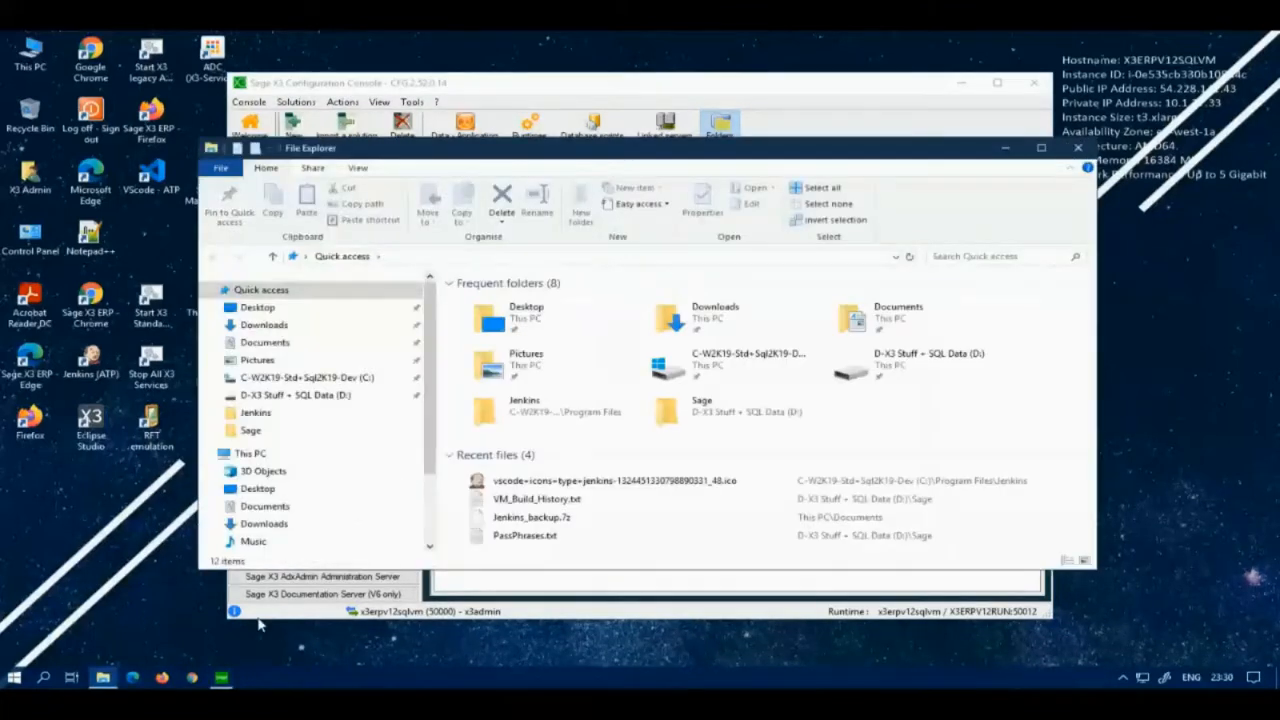
pyautogui.doubleClick(909, 363)
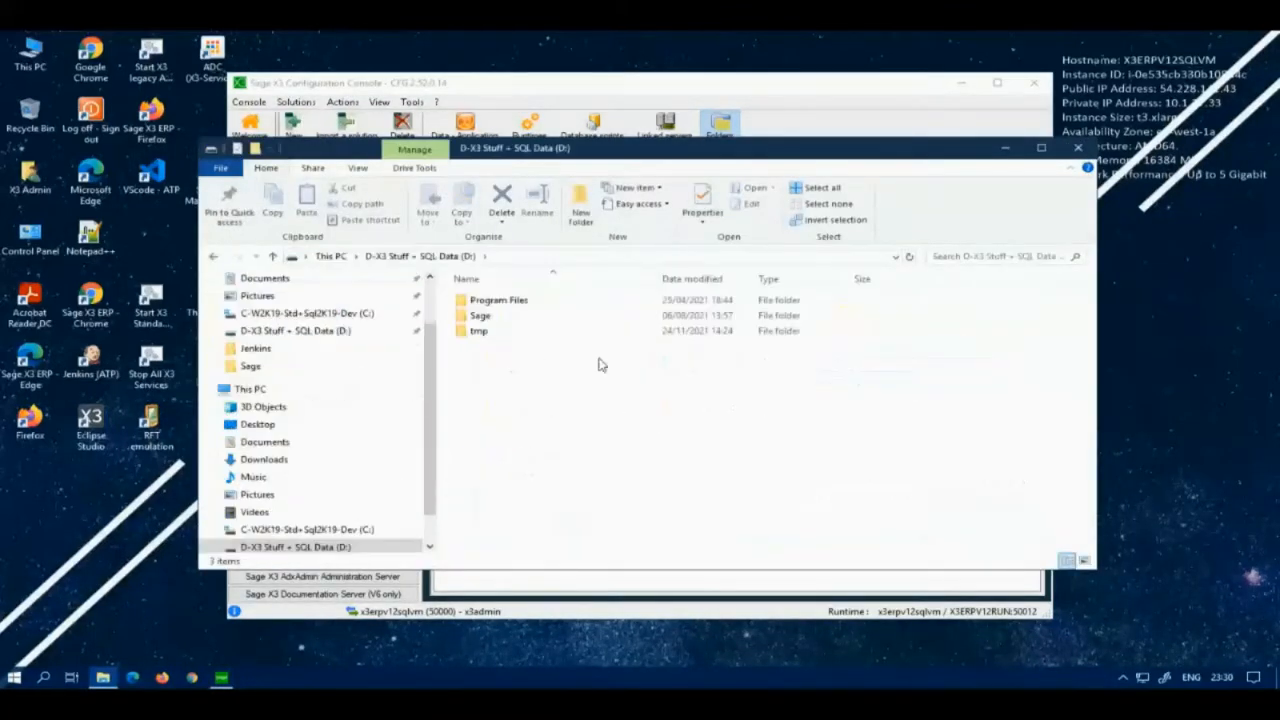
pyautogui.doubleClick(480, 316)
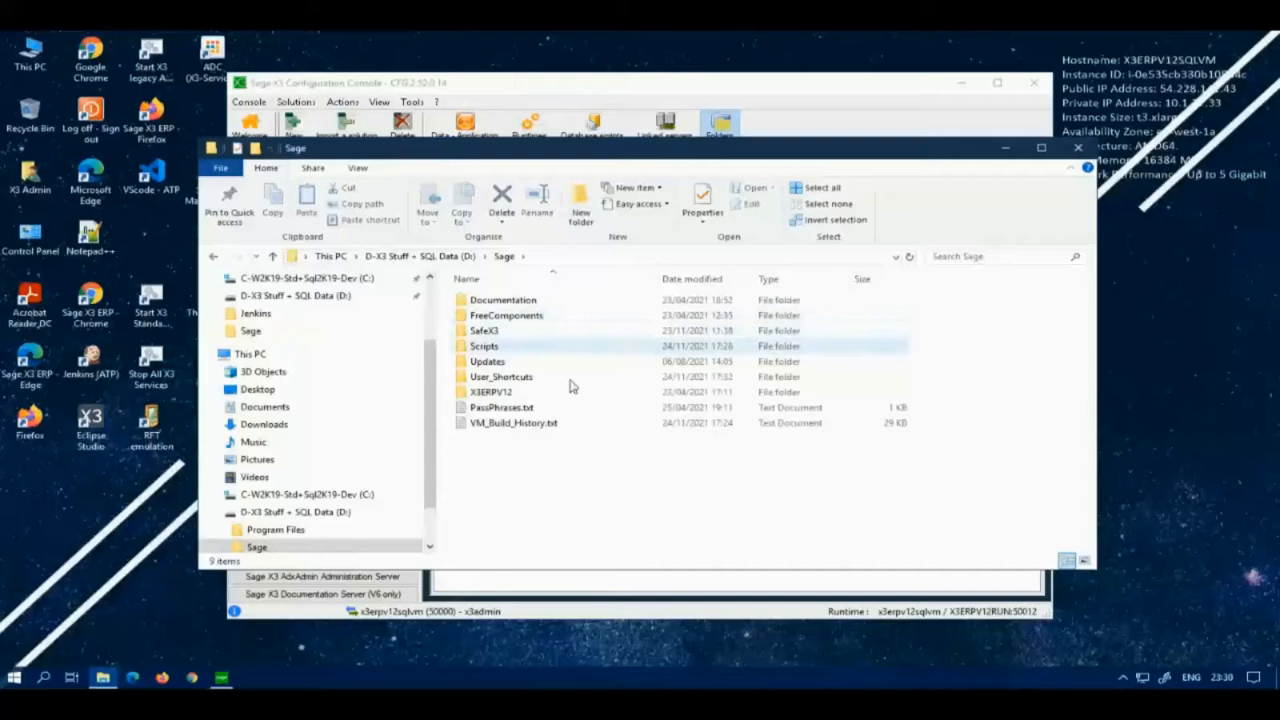
pyautogui.doubleClick(507, 394)
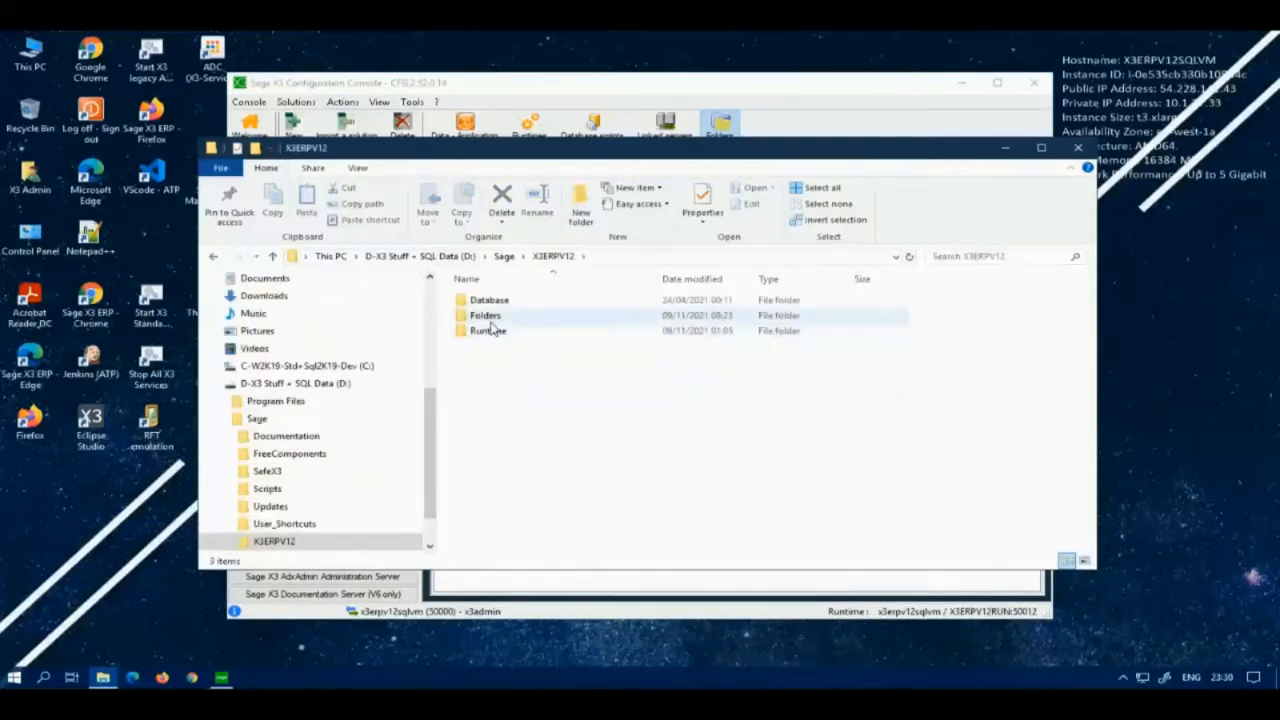
pyautogui.doubleClick(490, 318)
pyautogui.doubleClick(490, 300)
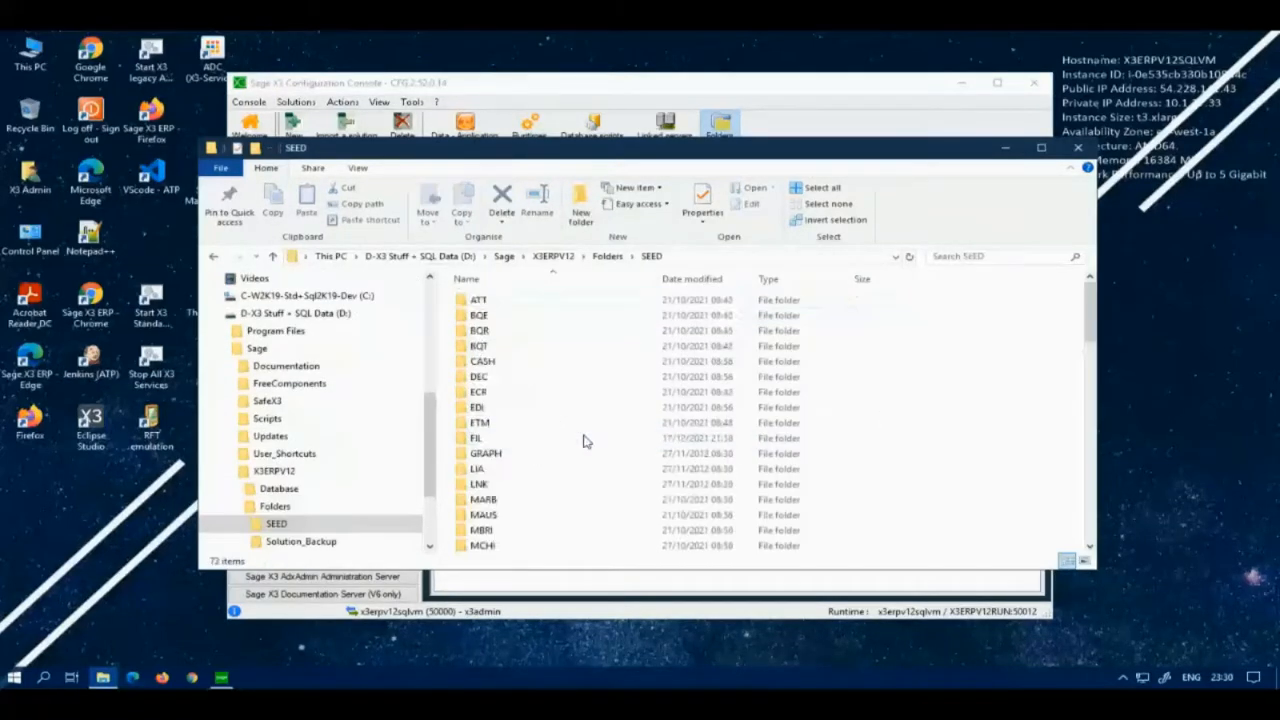
pyautogui.scroll(-5, 585, 441)
pyautogui.scroll(-3, 586, 441)
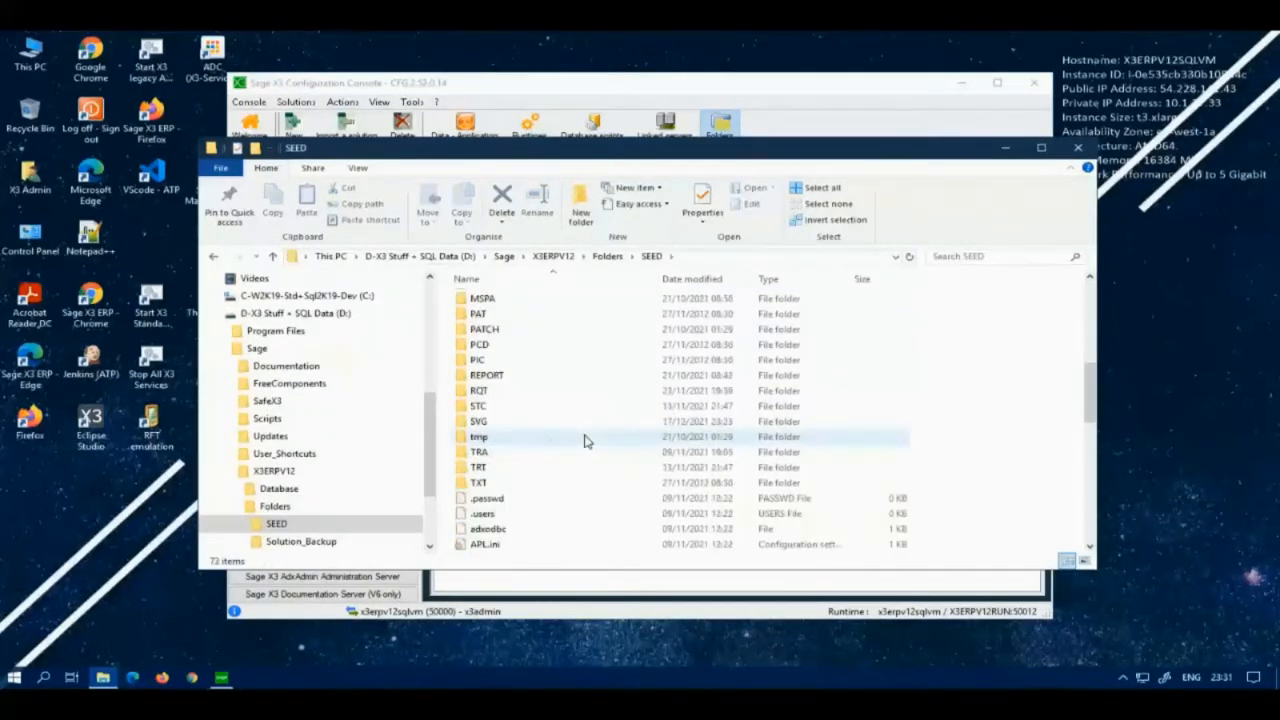
pyautogui.doubleClick(505, 426)
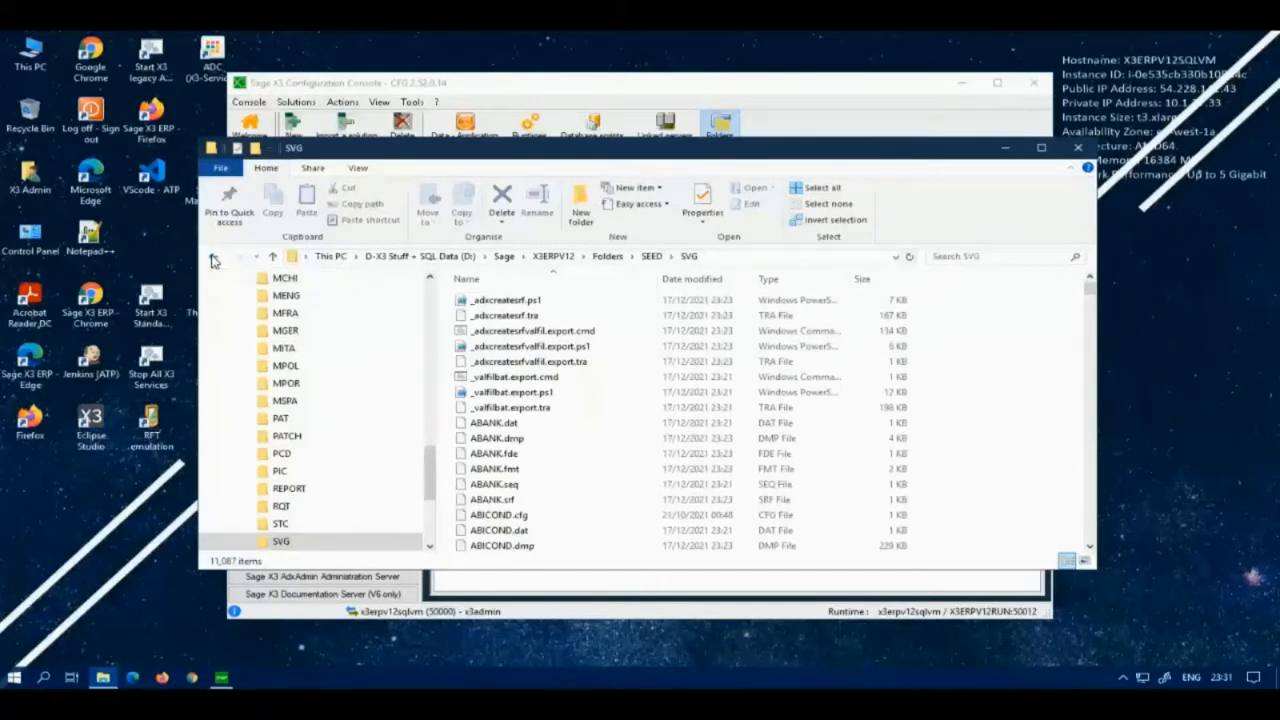
pyautogui.hotkey('alt', 'Left')
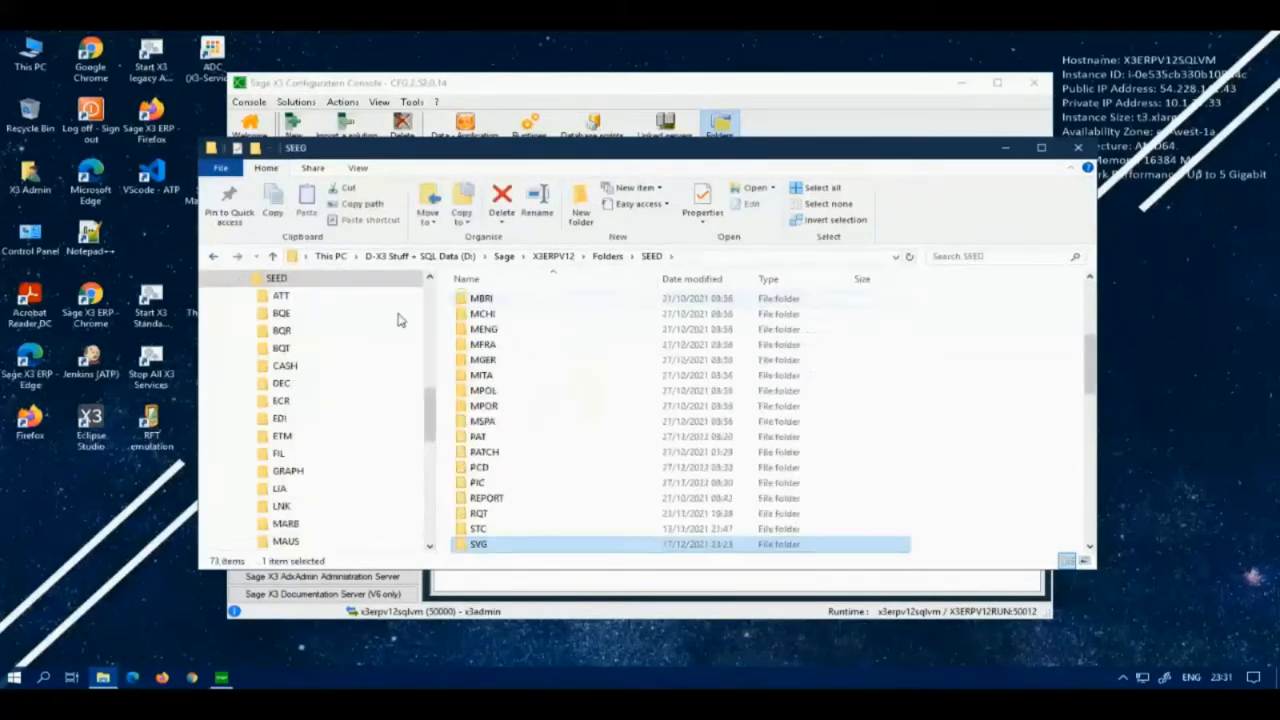
# Step: In the Folders directory, copy the SEED folder and rename the copy TEST
pyautogui.click(610, 257)
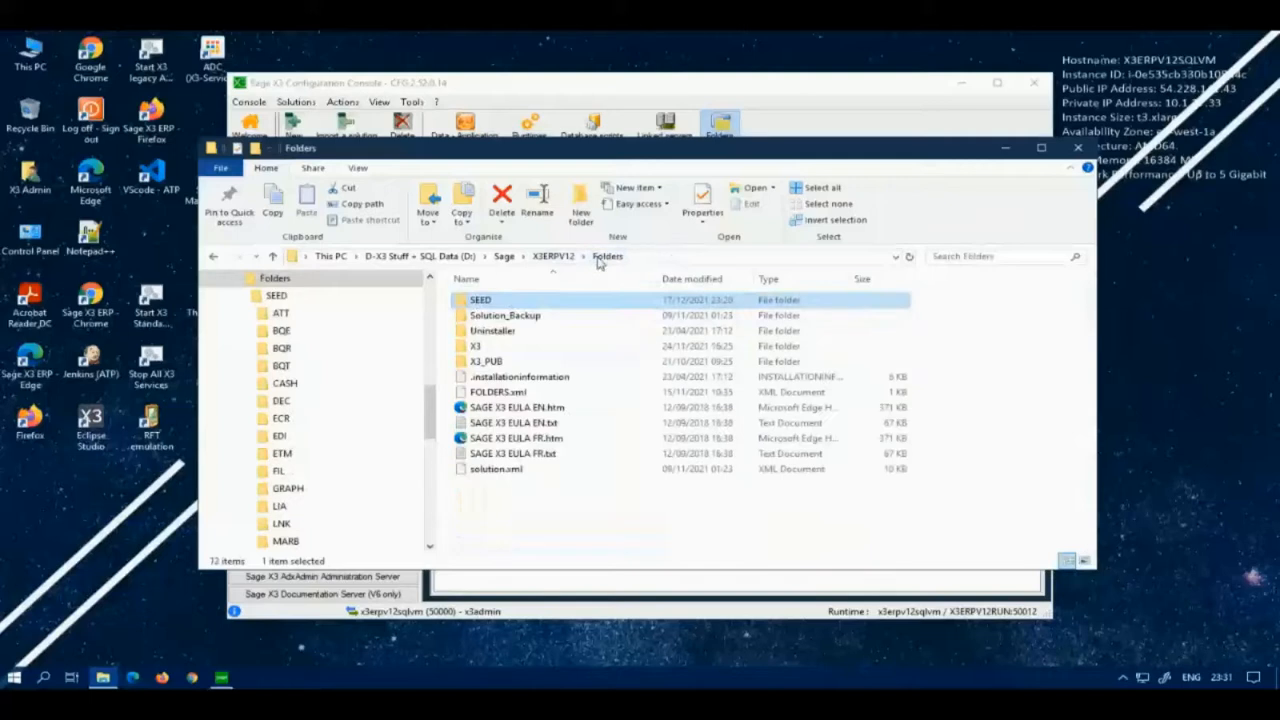
pyautogui.moveTo(460, 305); pyautogui.dragTo(513, 536)
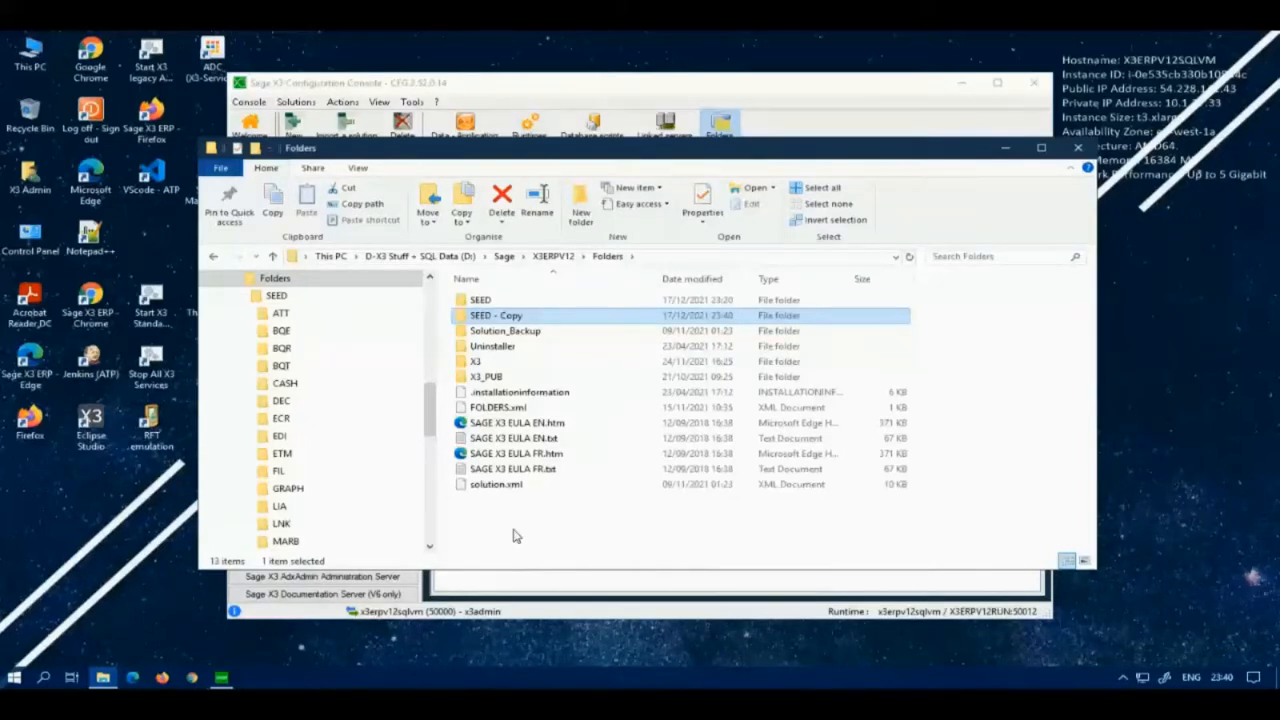
pyautogui.rightClick(483, 323)
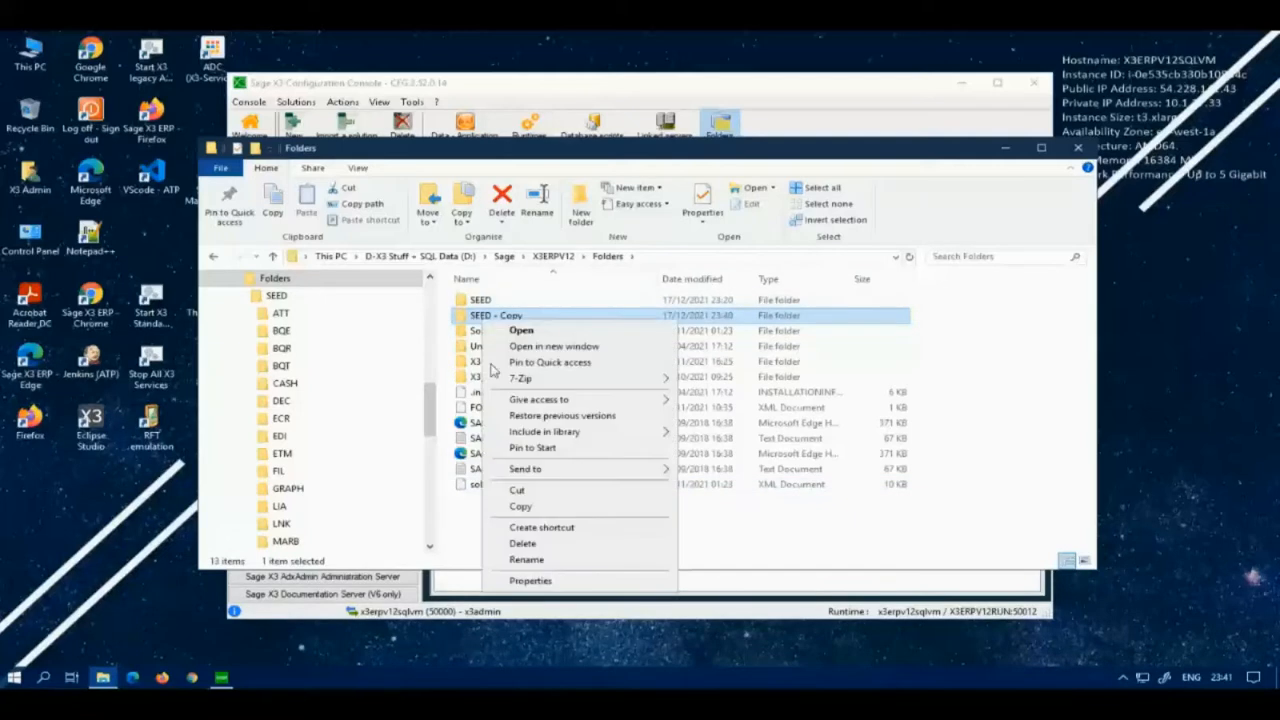
pyautogui.click(543, 558)
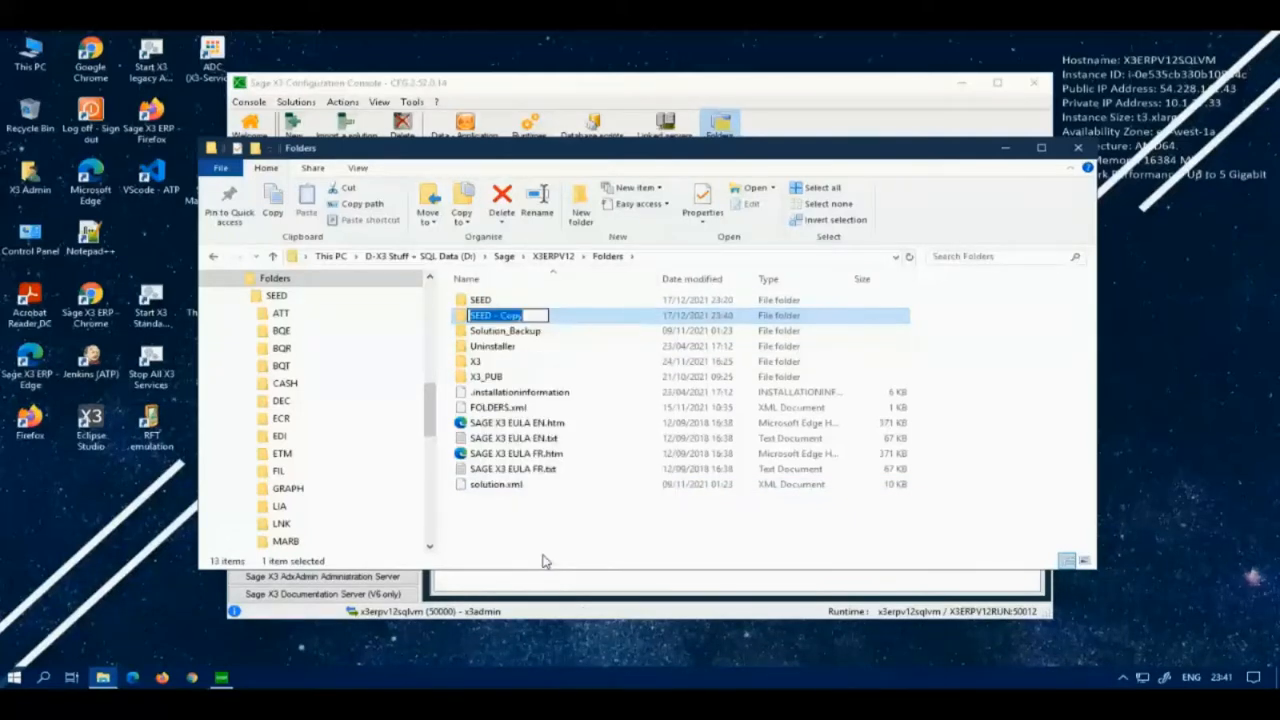
pyautogui.write('TEST')
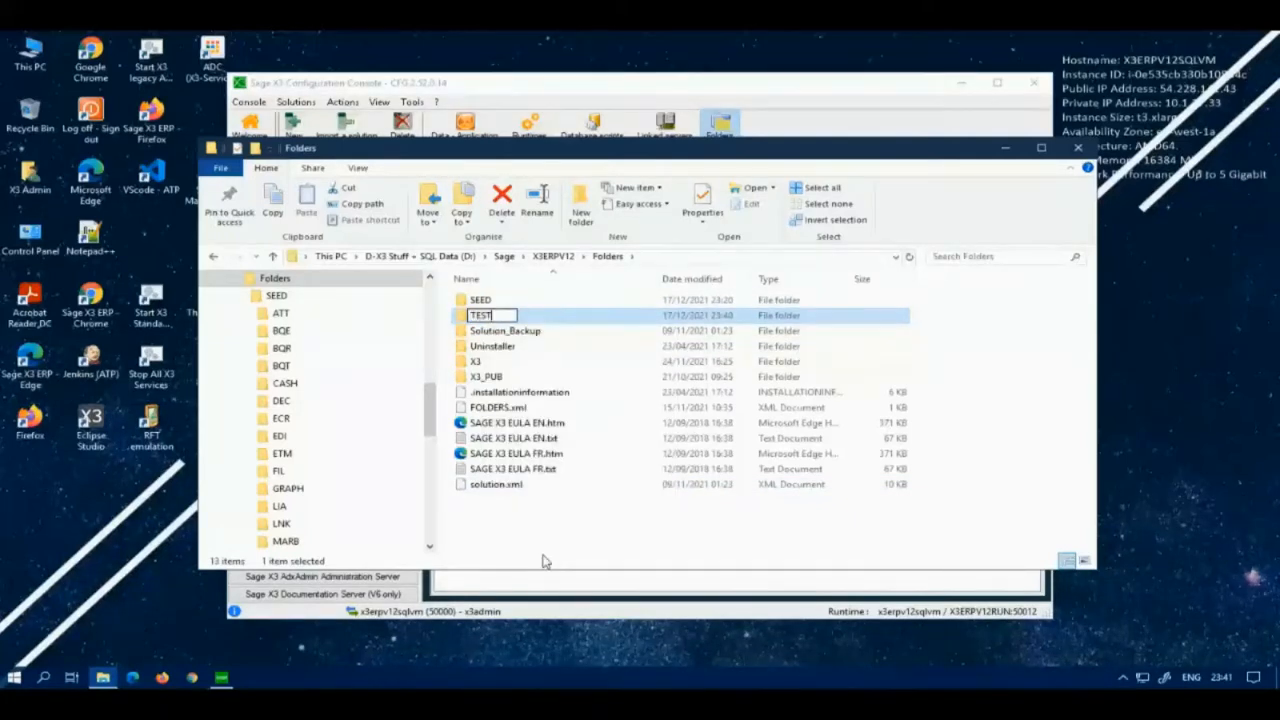
pyautogui.press('Return')
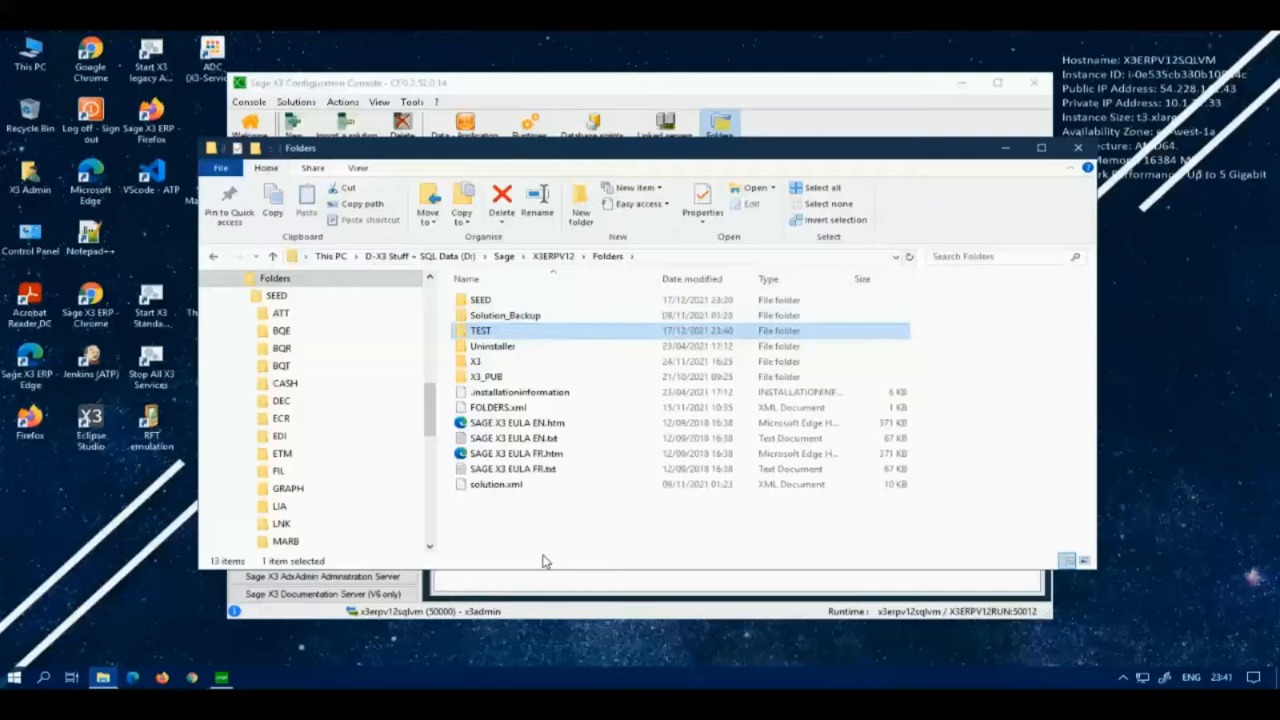
# Step: Inside X3_PUB, copy the SEED folder, rename the copy TEST, and return to Folders
pyautogui.doubleClick(466, 375)
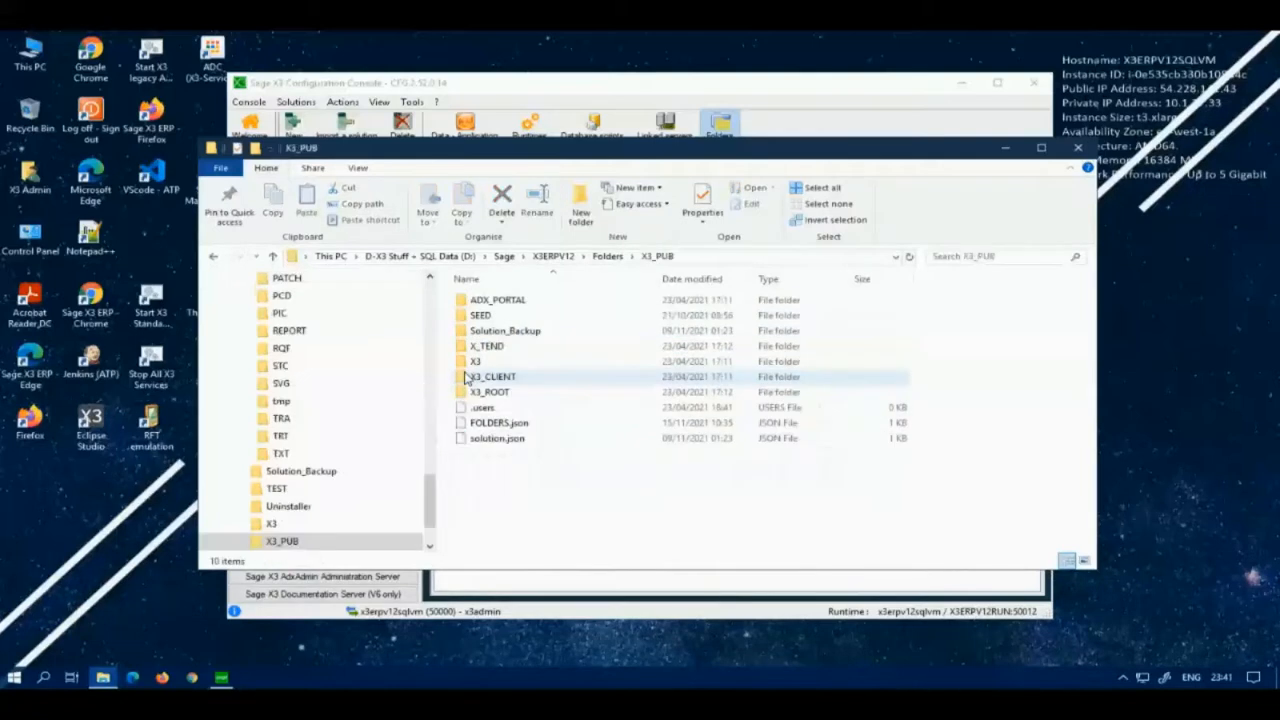
pyautogui.click(478, 314)
pyautogui.moveTo(480, 314); pyautogui.dragTo(503, 496)
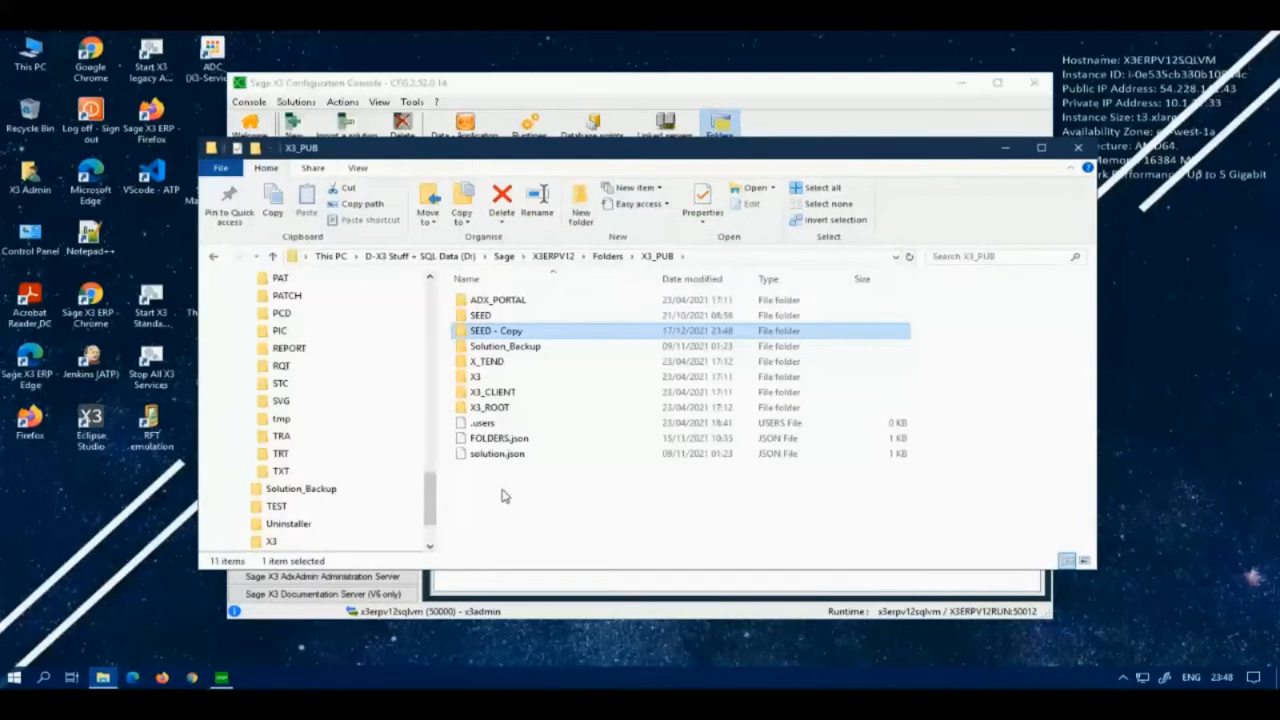
pyautogui.rightClick(512, 340)
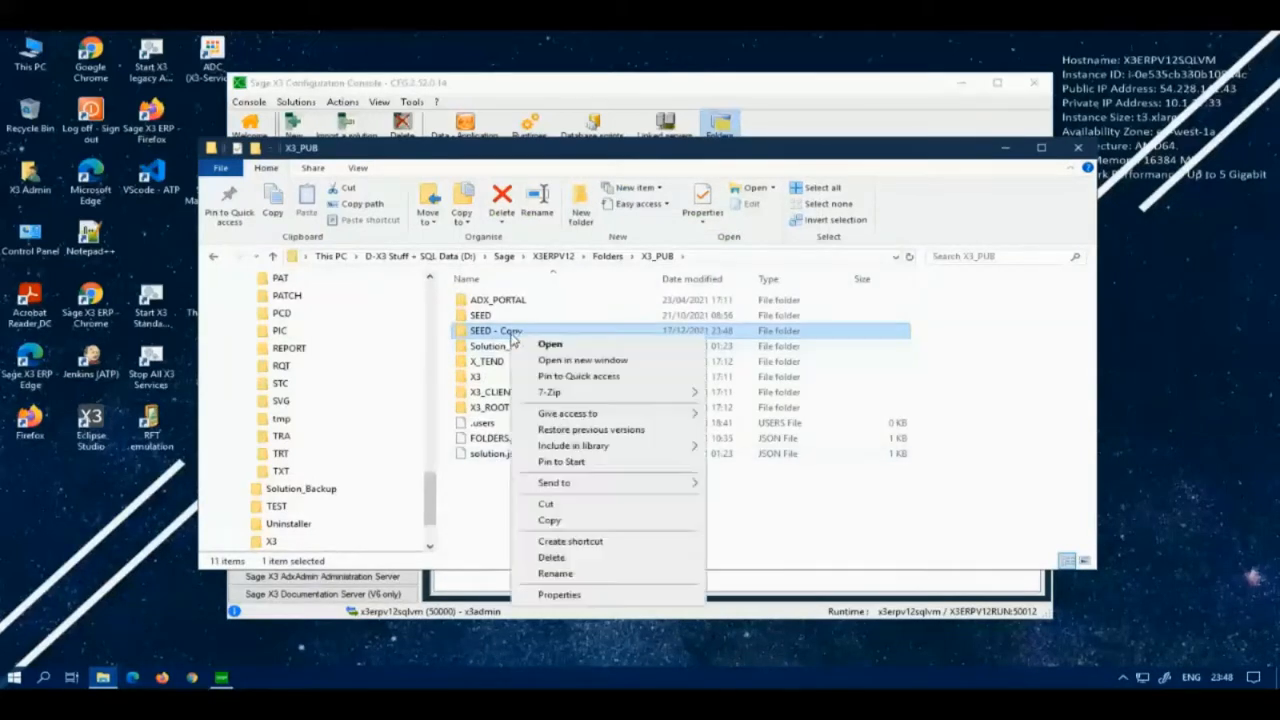
pyautogui.click(561, 575)
pyautogui.write('TEST')
pyautogui.press('Return')
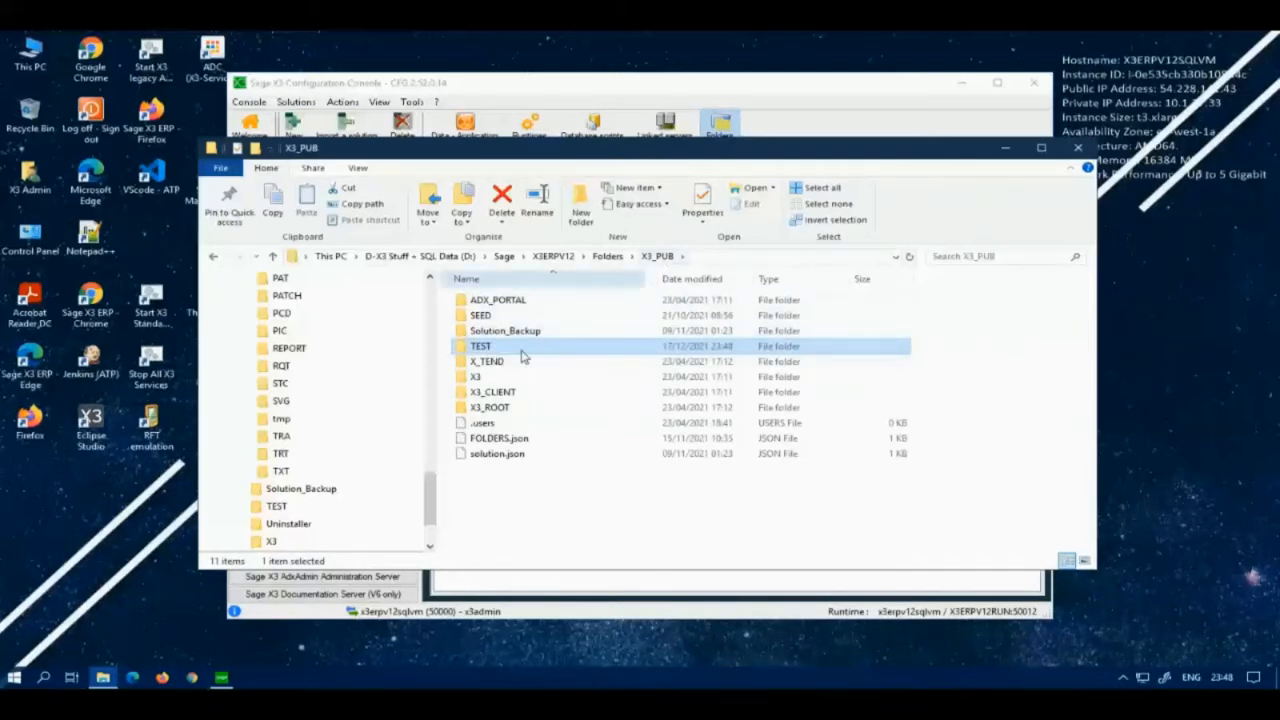
pyautogui.click(612, 259)
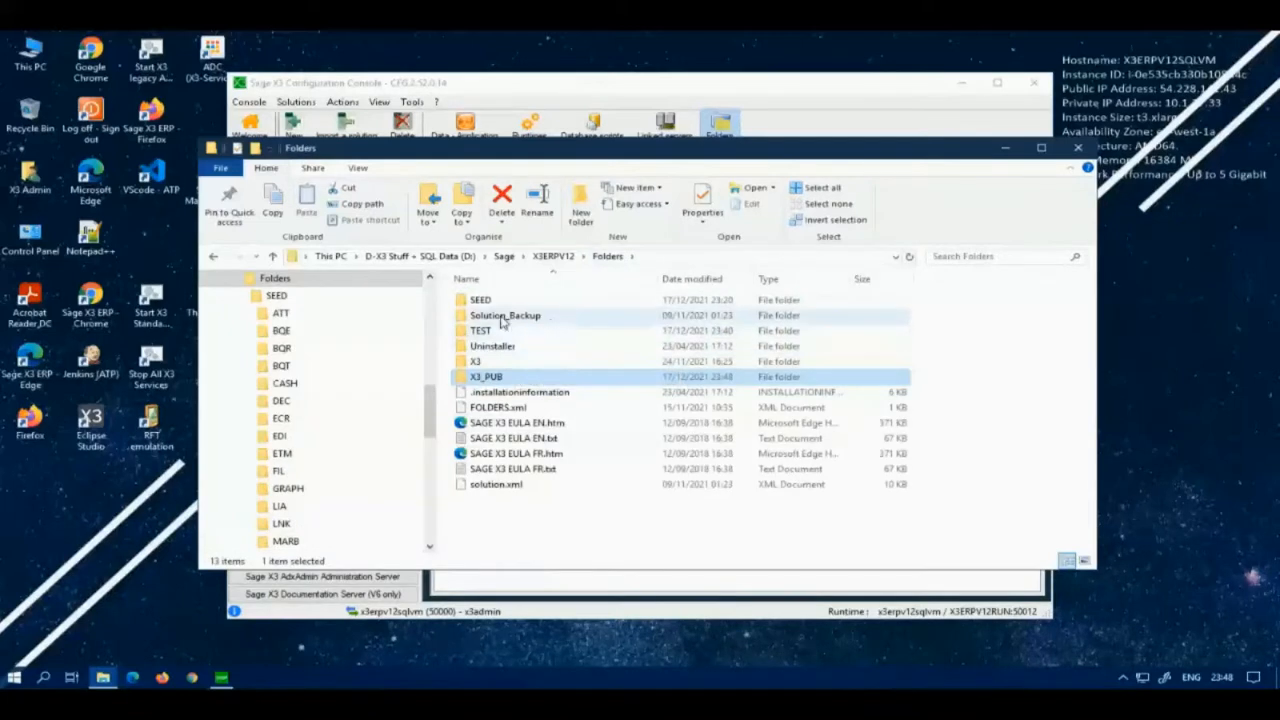
# Step: Import the TEST folder into X3ERPV12 using 'Import from .dmp files with Bulk Copy'
pyautogui.click(1005, 148)
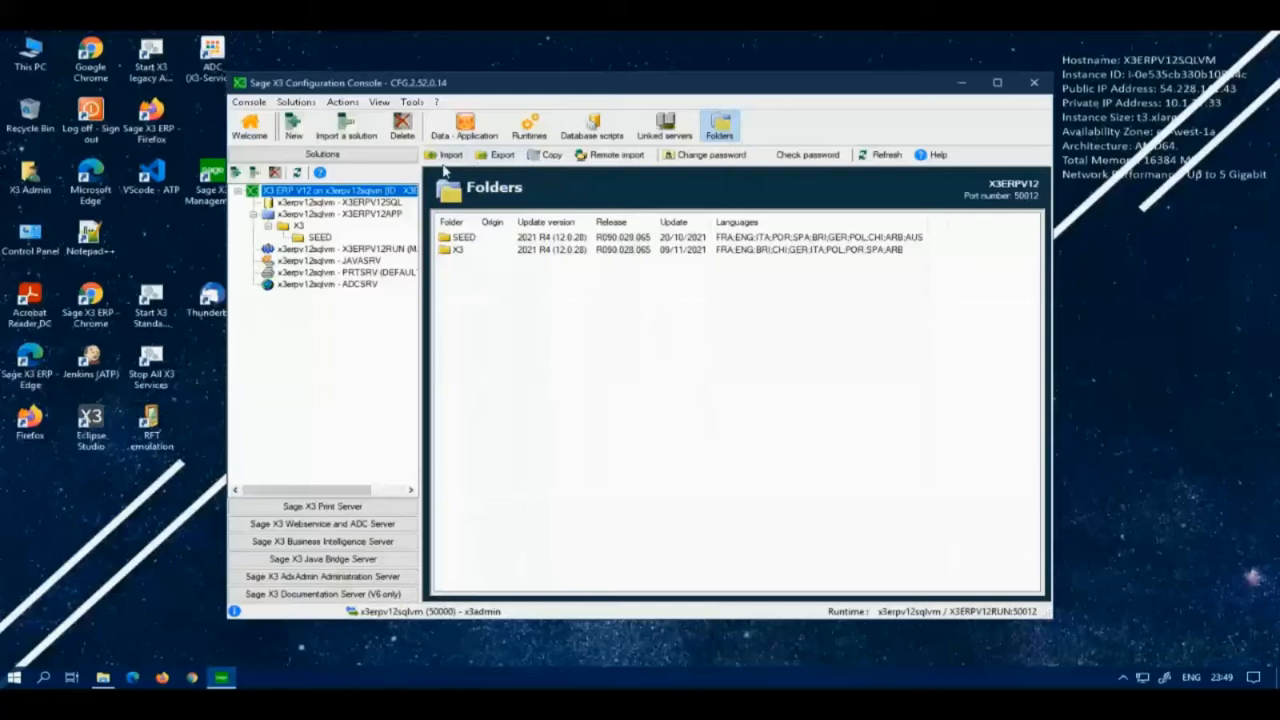
pyautogui.click(444, 157)
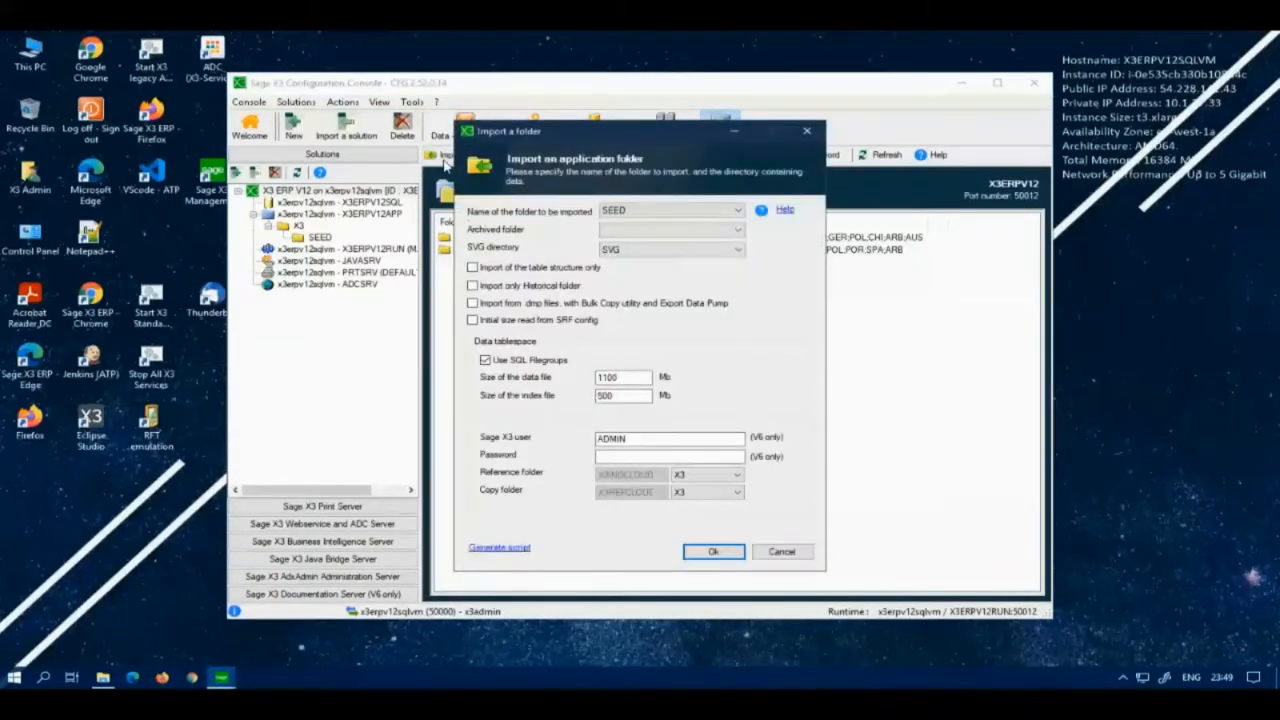
pyautogui.click(738, 210)
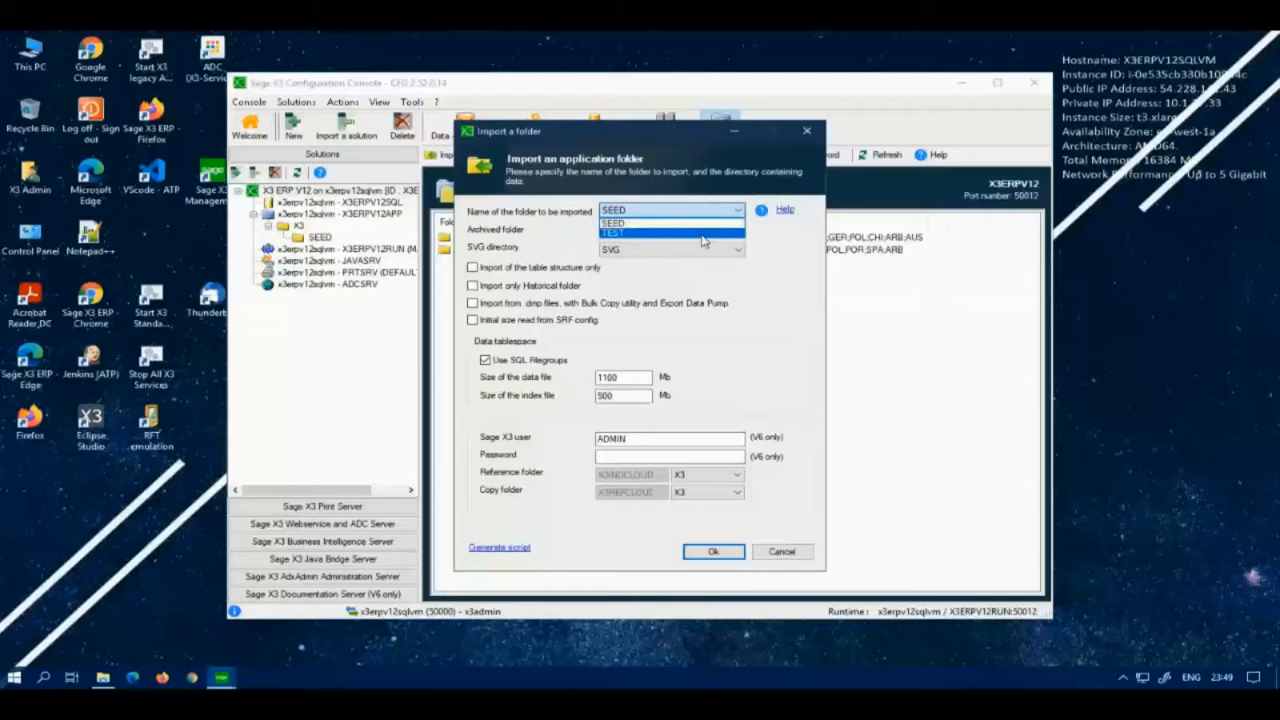
pyautogui.click(703, 236)
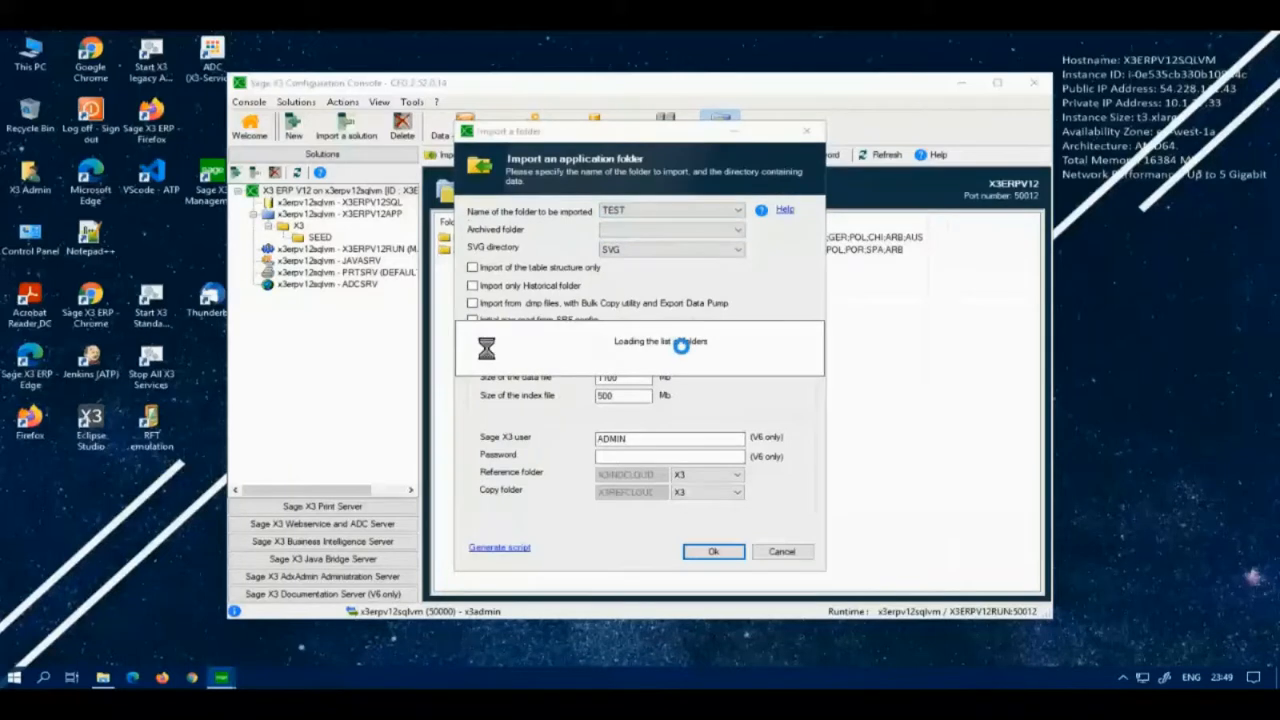
pyautogui.click(472, 304)
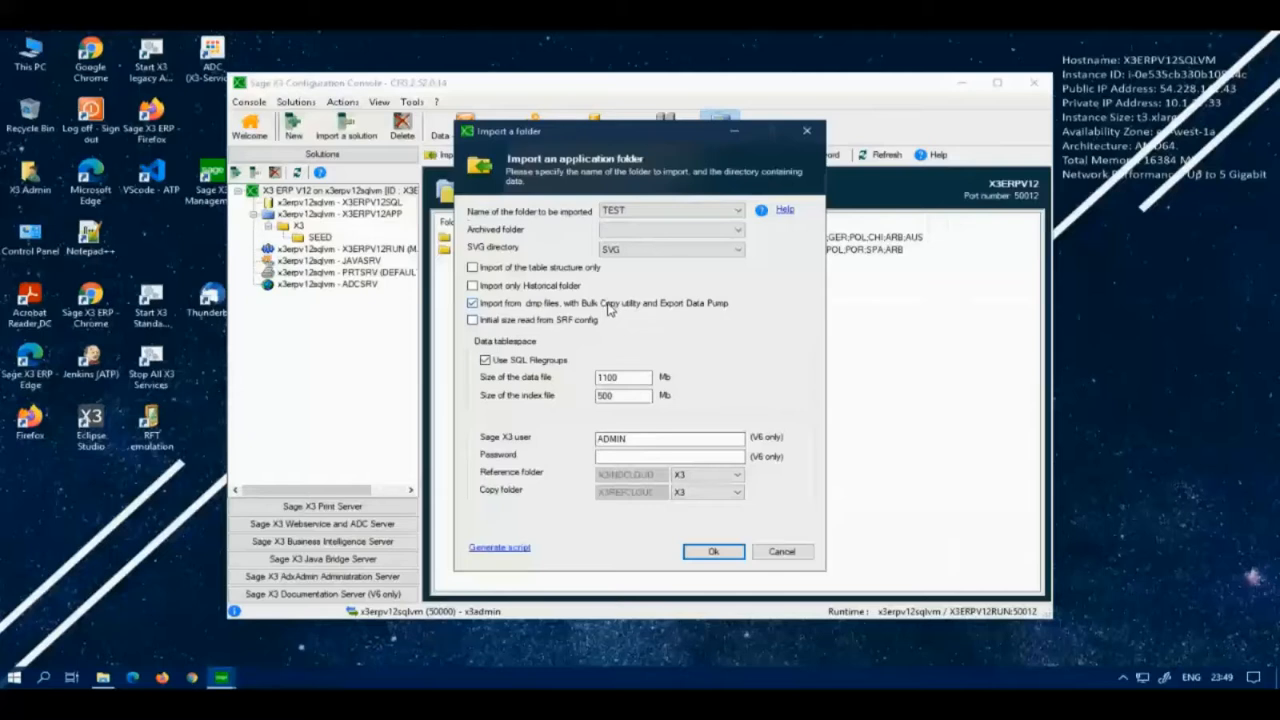
pyautogui.click(693, 555)
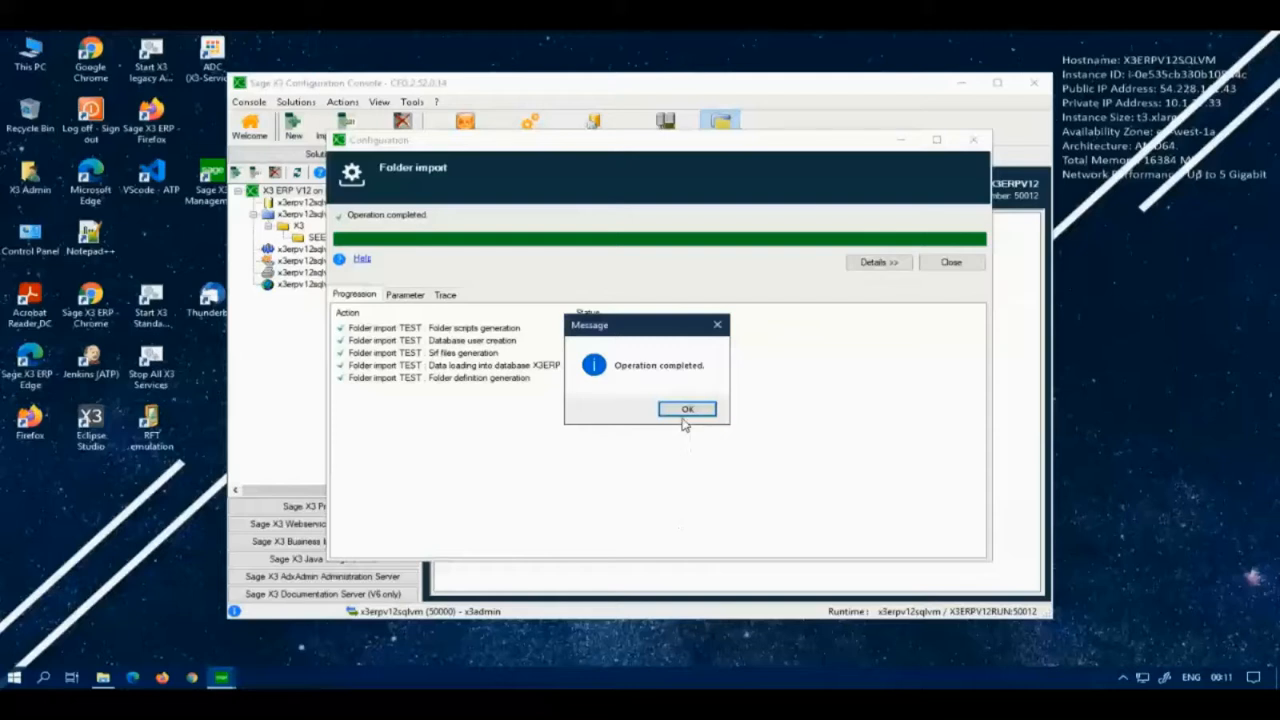
# Step: Review the import Trace log, close the import window, and check TEST in the folders list
pyautogui.click(686, 410)
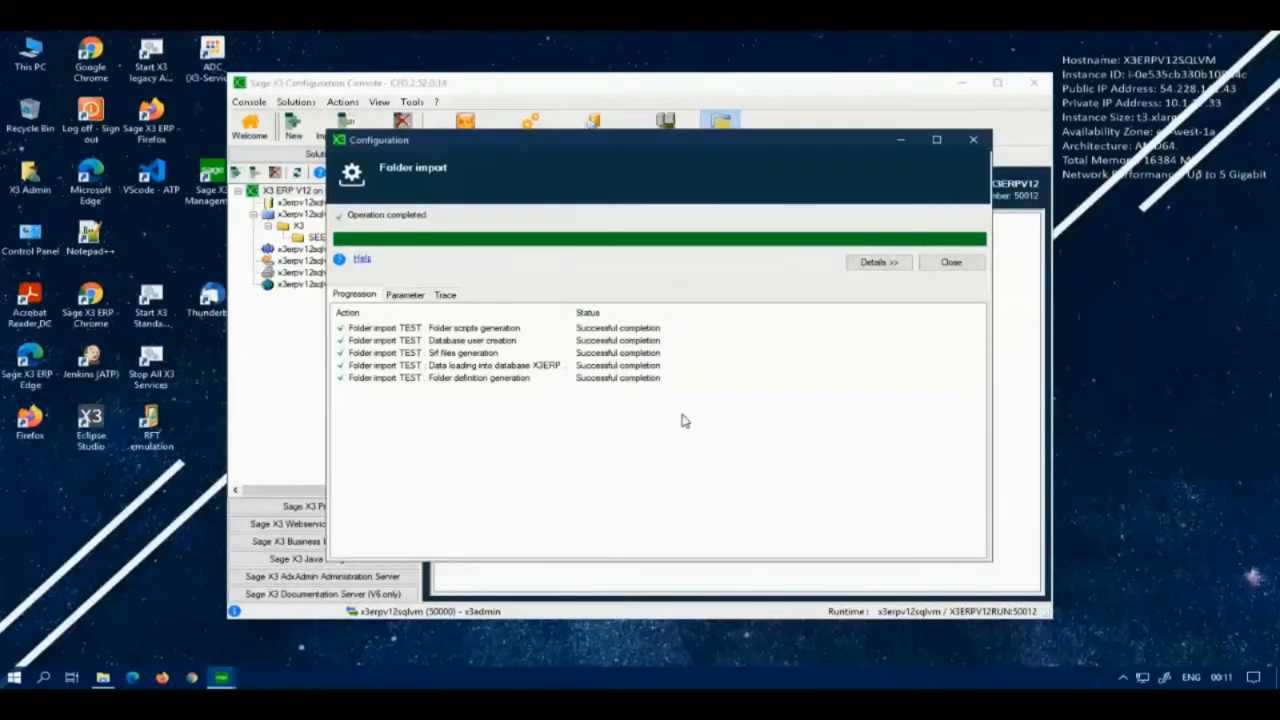
pyautogui.click(445, 296)
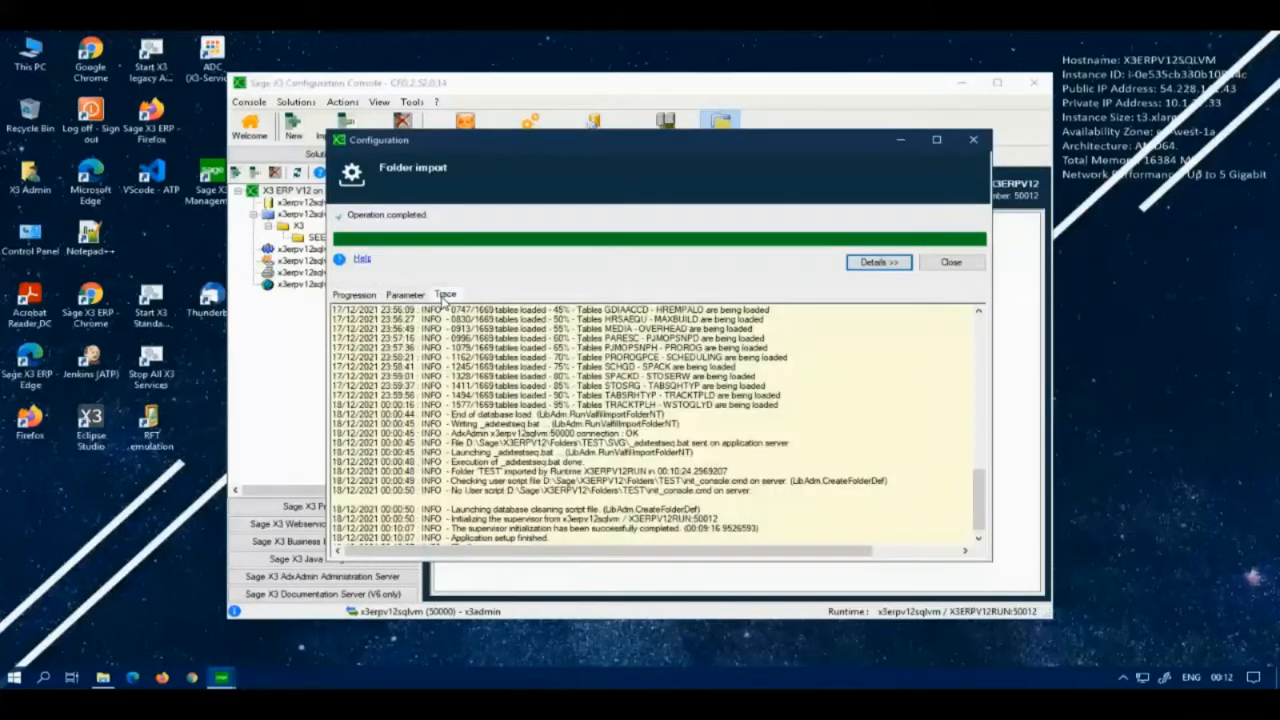
pyautogui.scroll(1, 977, 458)
pyautogui.moveTo(977, 458); pyautogui.dragTo(977, 325)
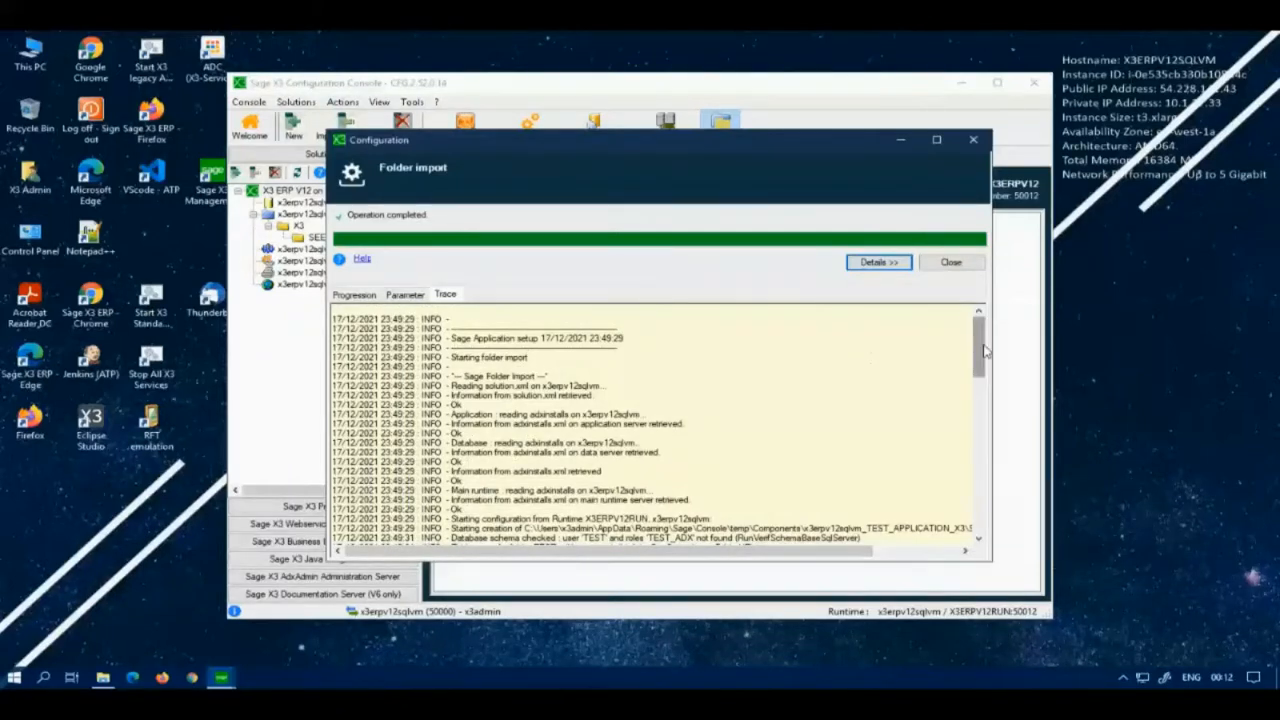
pyautogui.moveTo(982, 350); pyautogui.dragTo(982, 529)
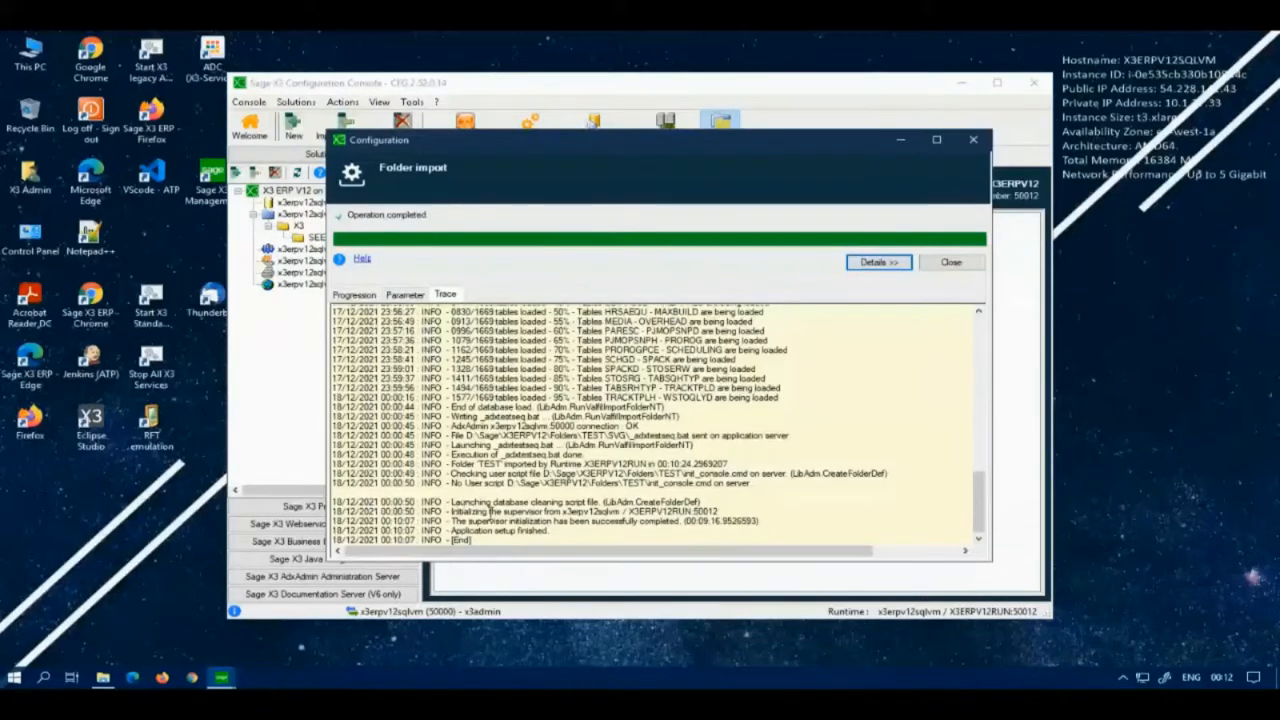
pyautogui.moveTo(979, 500); pyautogui.dragTo(985, 475)
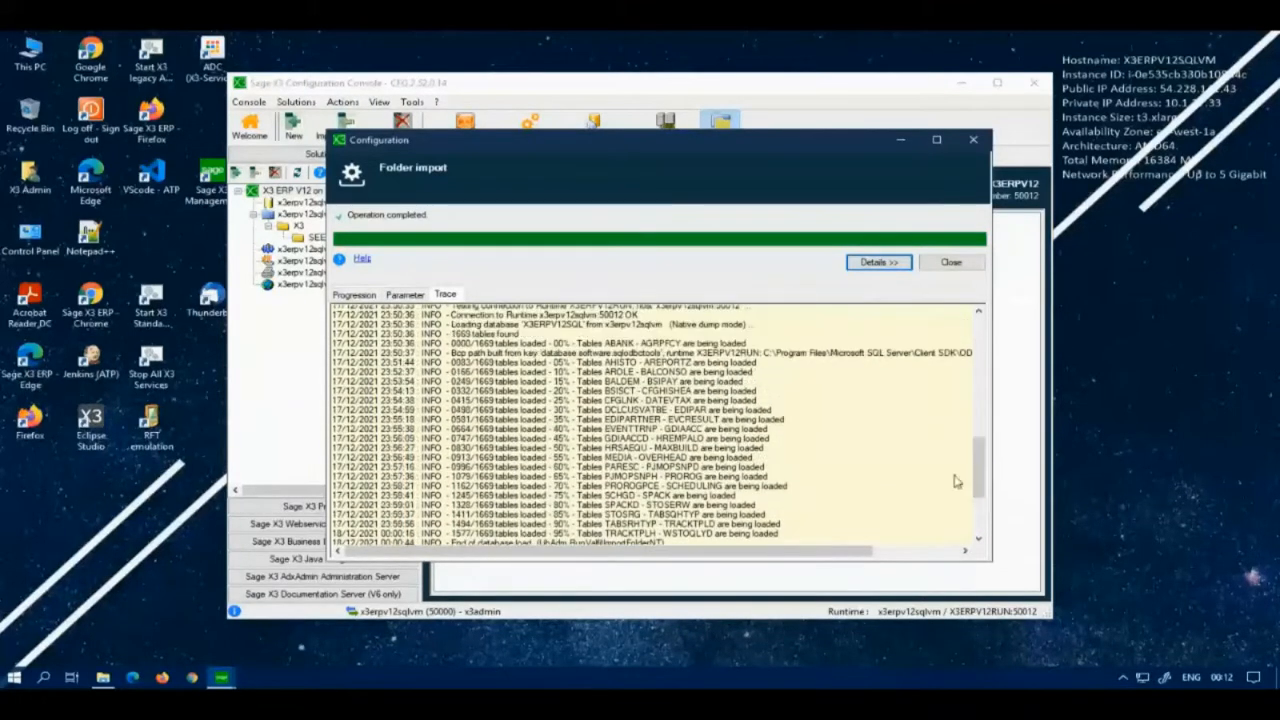
pyautogui.scroll(1, 573, 407)
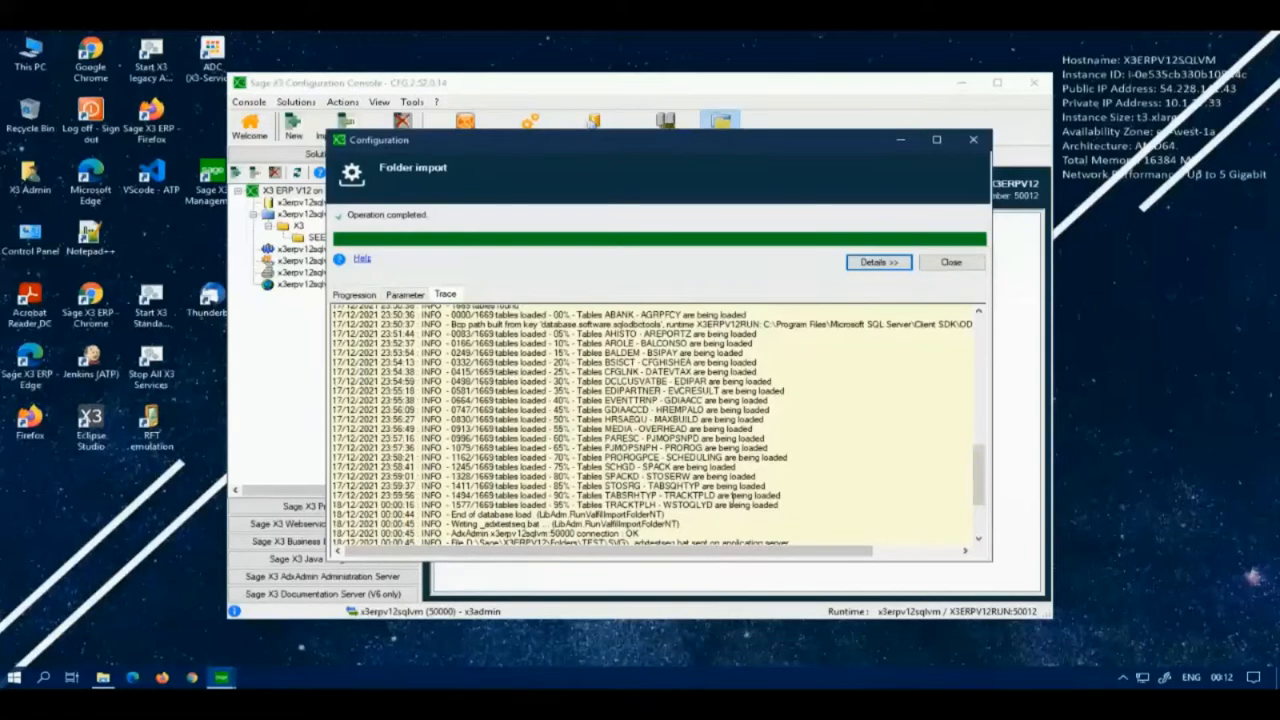
pyautogui.click(951, 263)
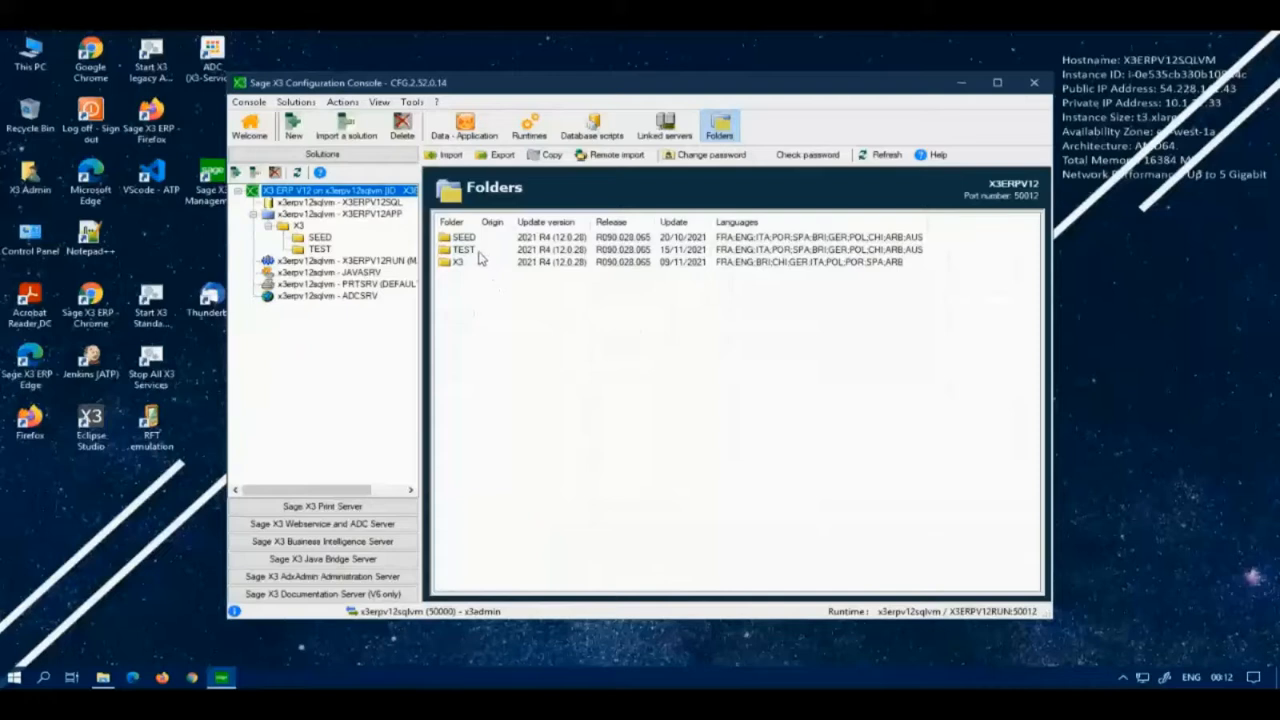
pyautogui.click(479, 252)
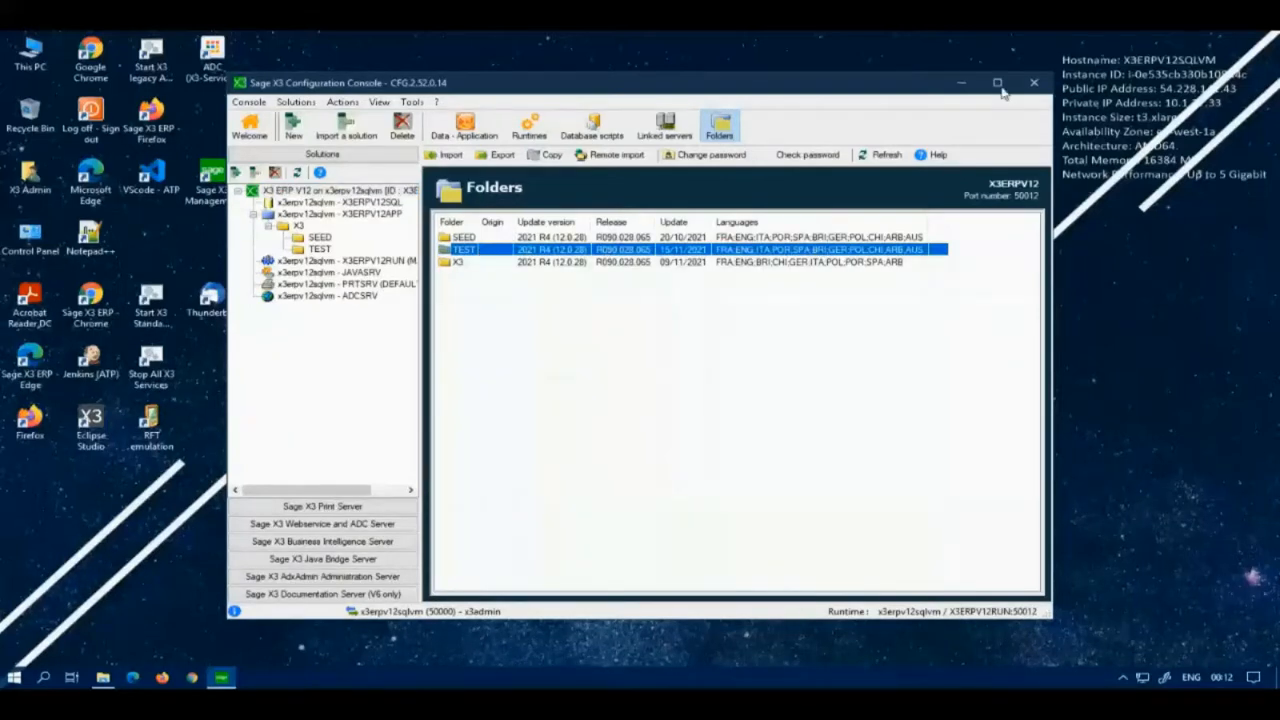
# Step: Close the Management Console and open the Sage X3 login page in Chrome
pyautogui.click(1040, 86)
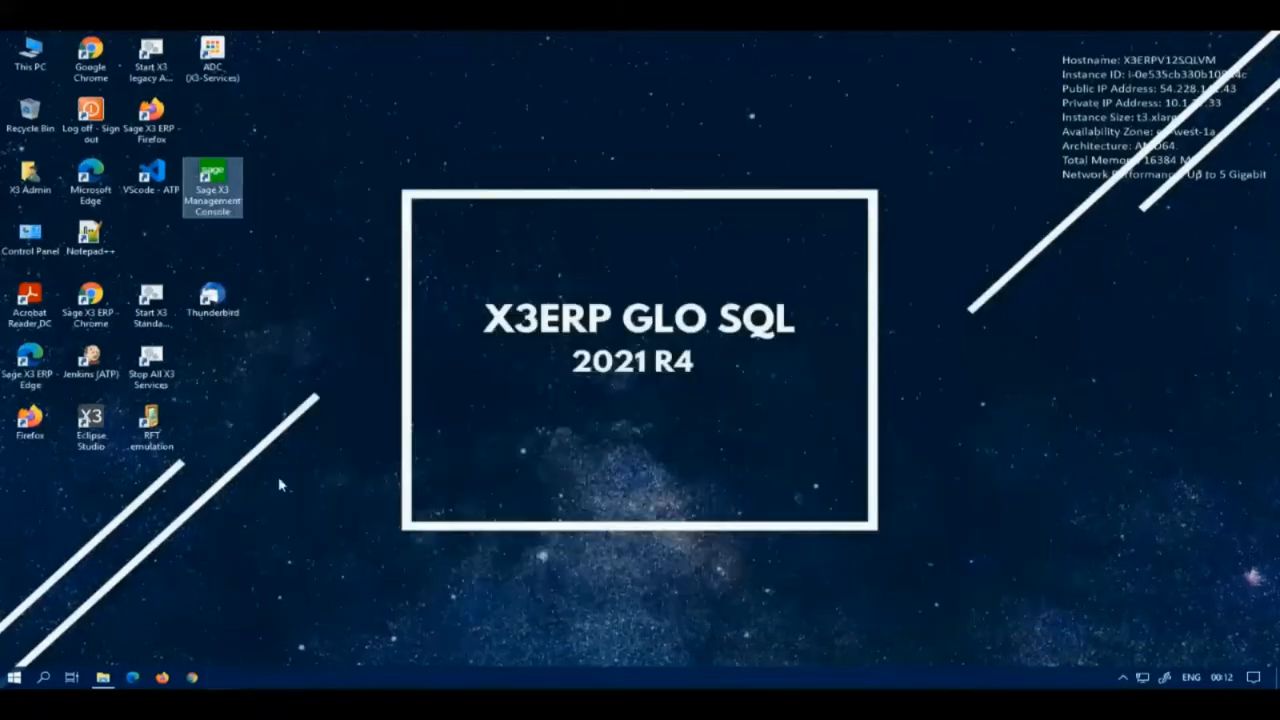
pyautogui.click(91, 47)
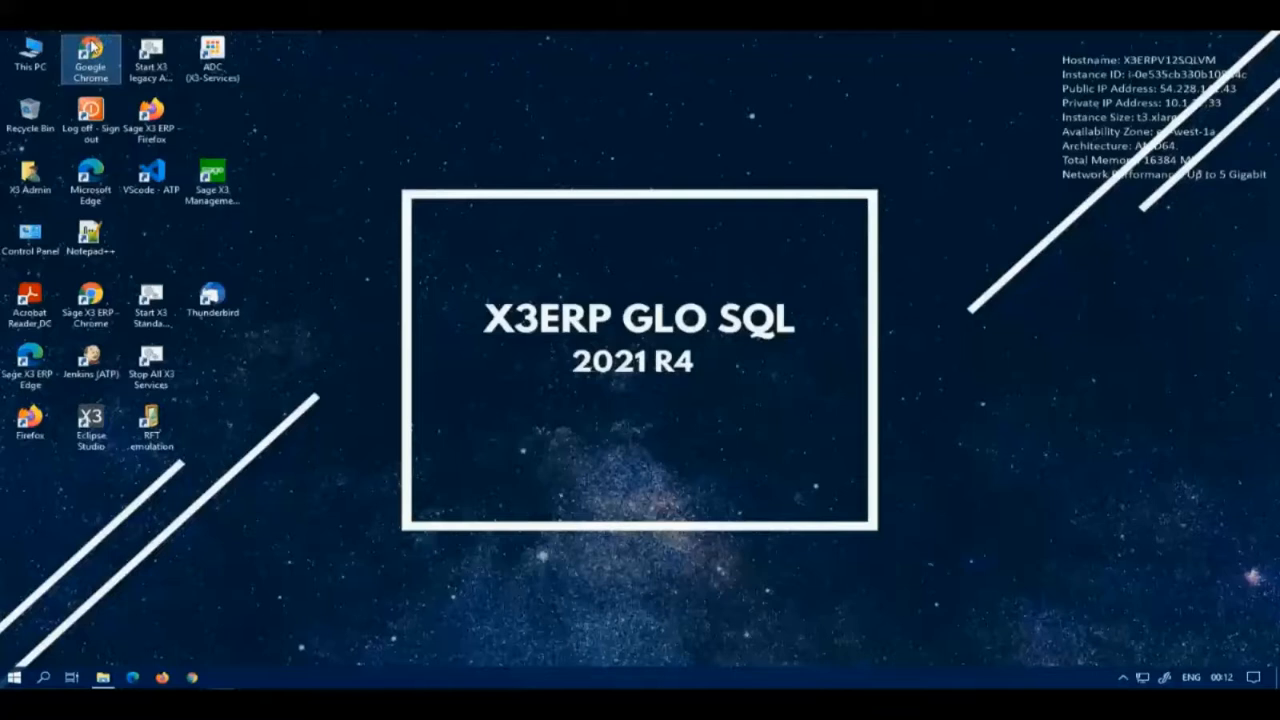
pyautogui.doubleClick(91, 47)
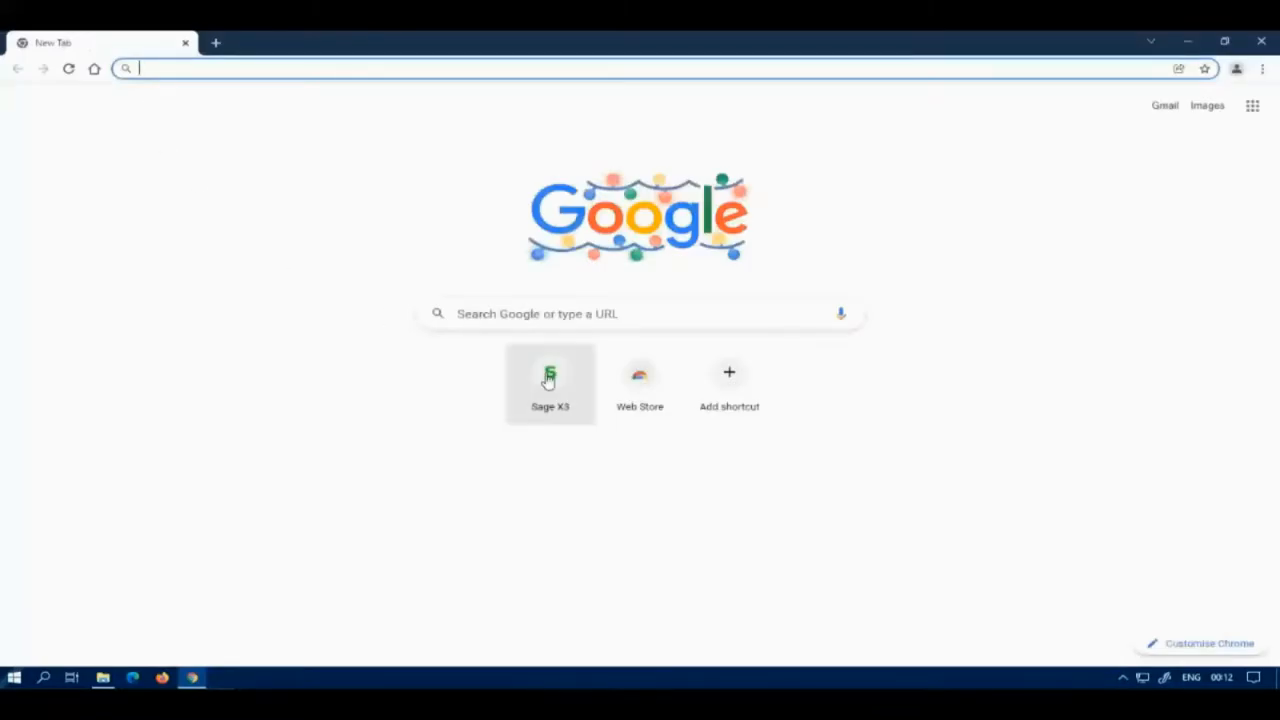
pyautogui.click(549, 378)
pyautogui.click(191, 187)
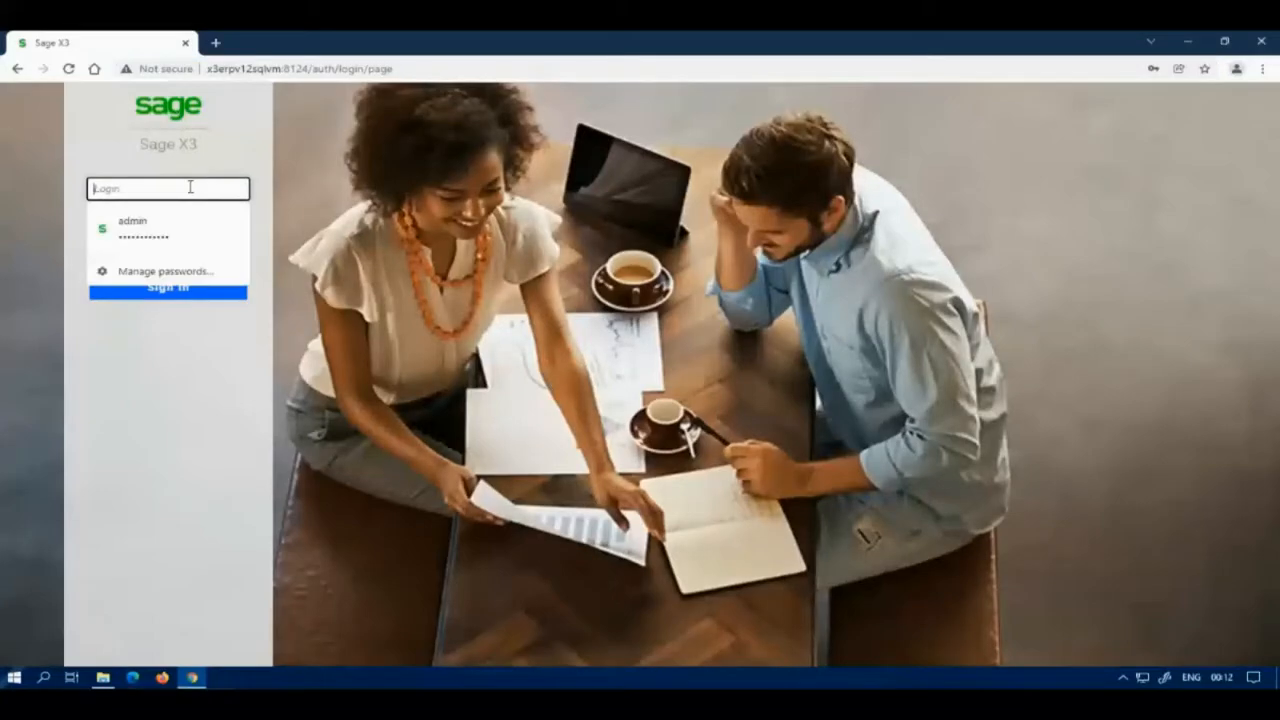
# Step: Sign in with the saved admin login and switch the session from SEED to the X3ERPV12 / X3 endpoint
pyautogui.click(172, 232)
pyautogui.click(168, 288)
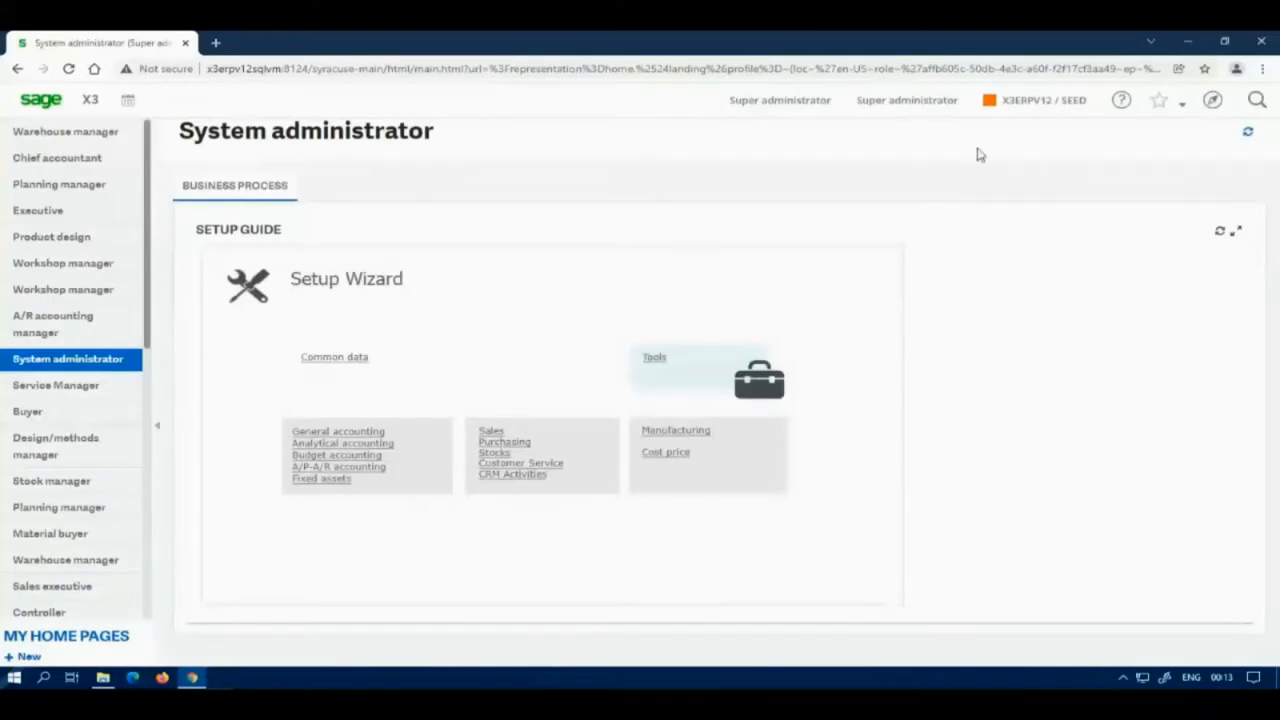
pyautogui.click(1212, 101)
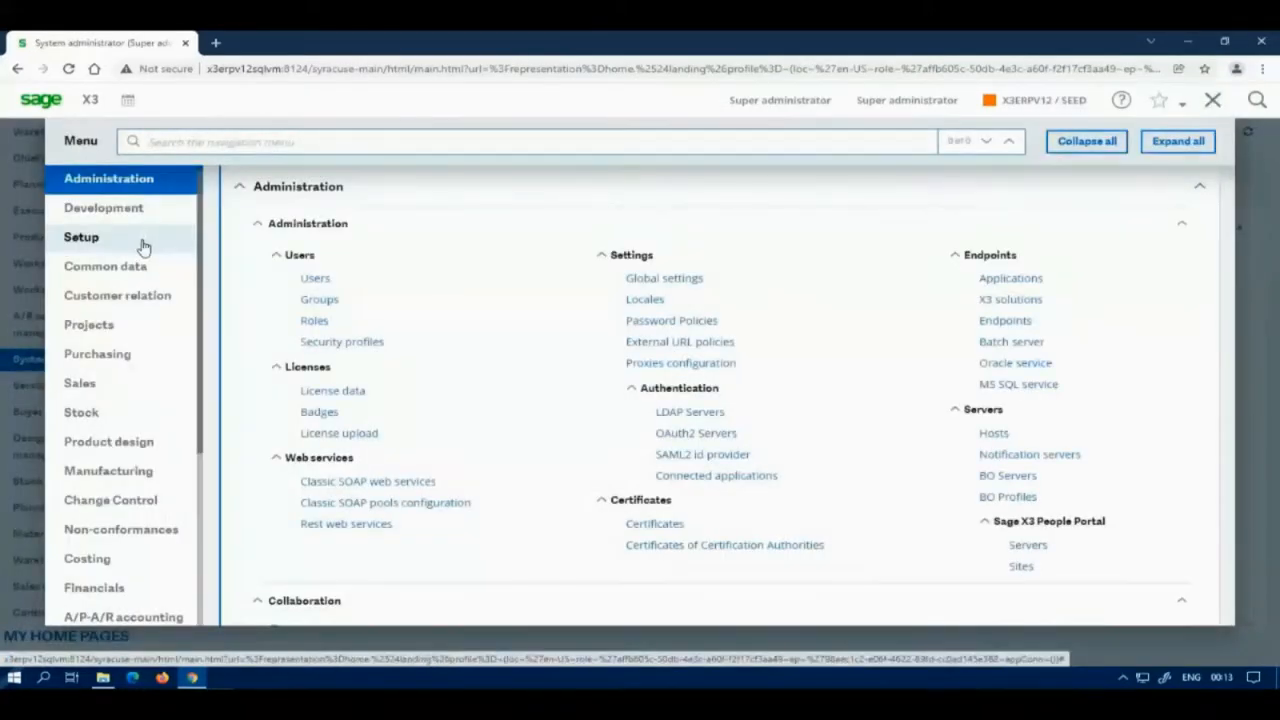
pyautogui.click(1072, 104)
pyautogui.click(1115, 134)
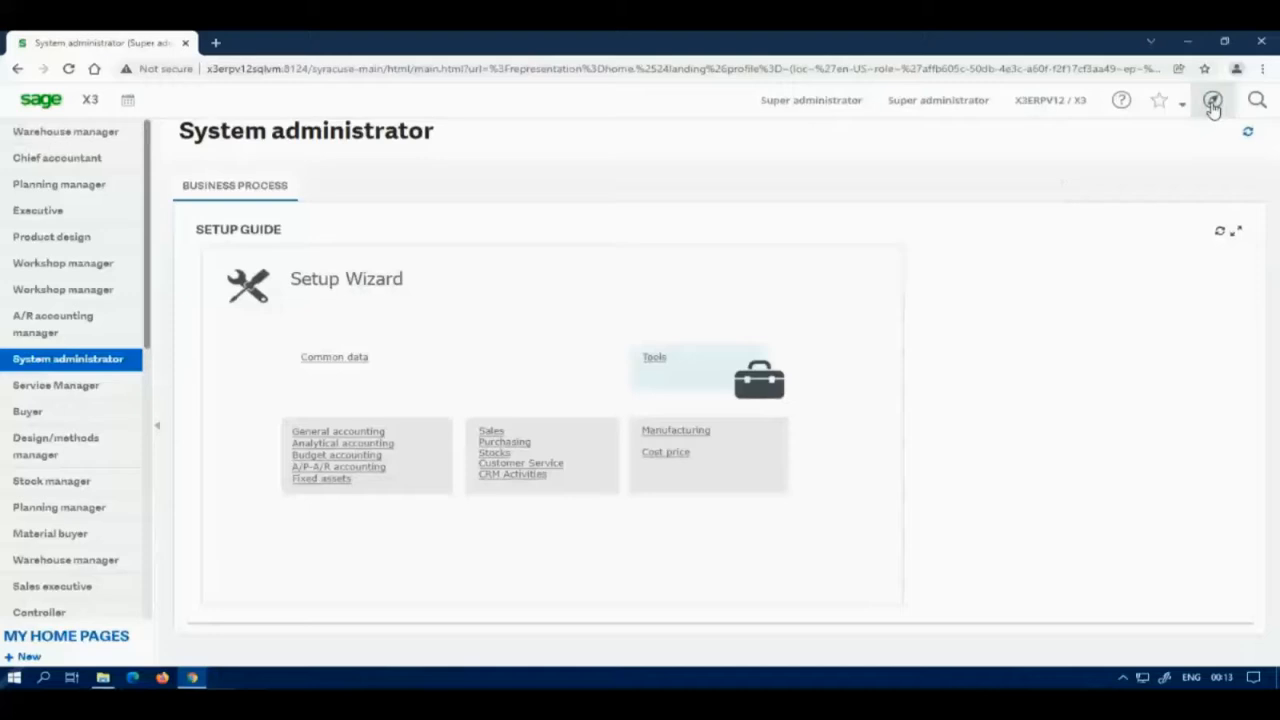
pyautogui.click(1212, 100)
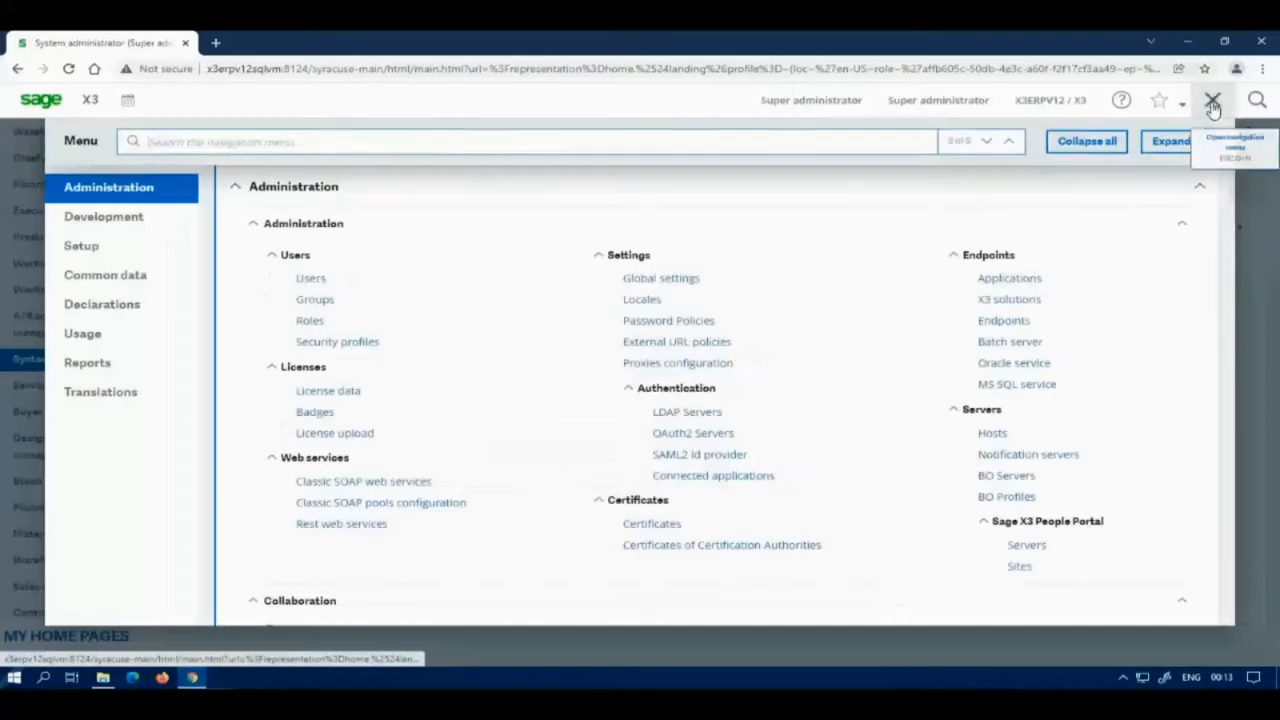
# Step: Open the Setup Folders function, which lists the SEED, TEST and X3 folders
pyautogui.click(91, 247)
pyautogui.scroll(-2, 378, 337)
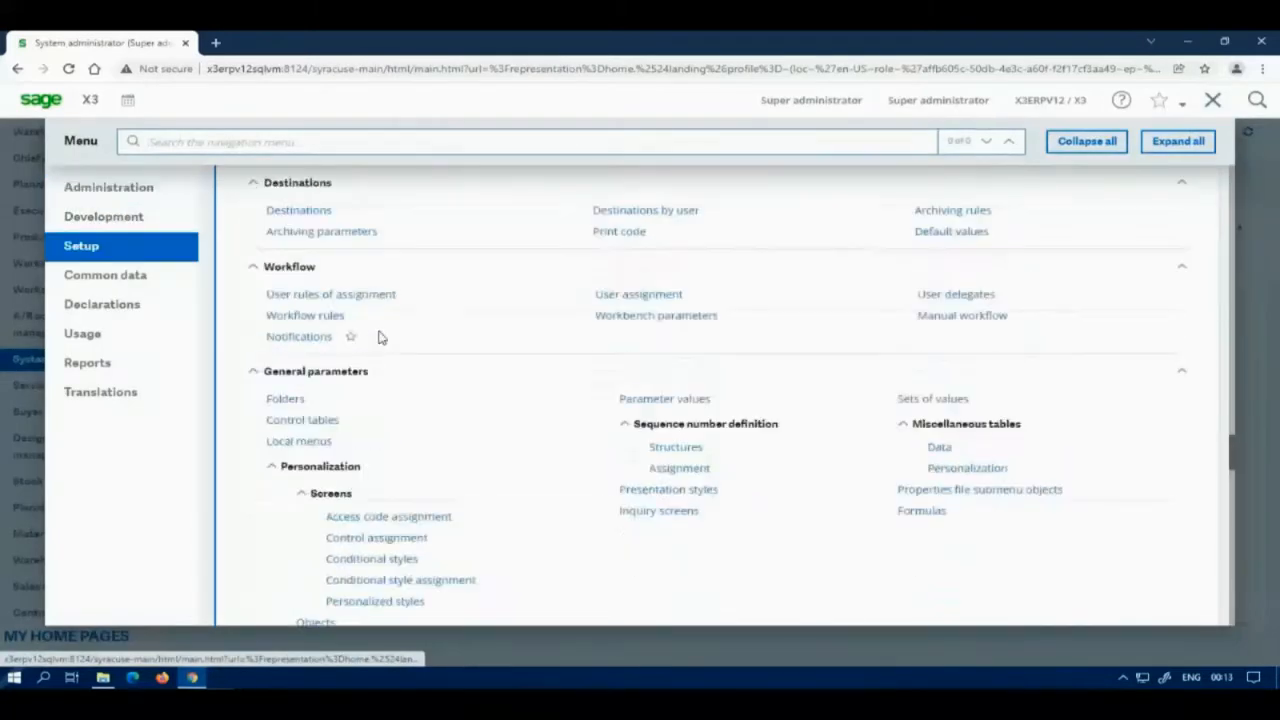
pyautogui.click(285, 399)
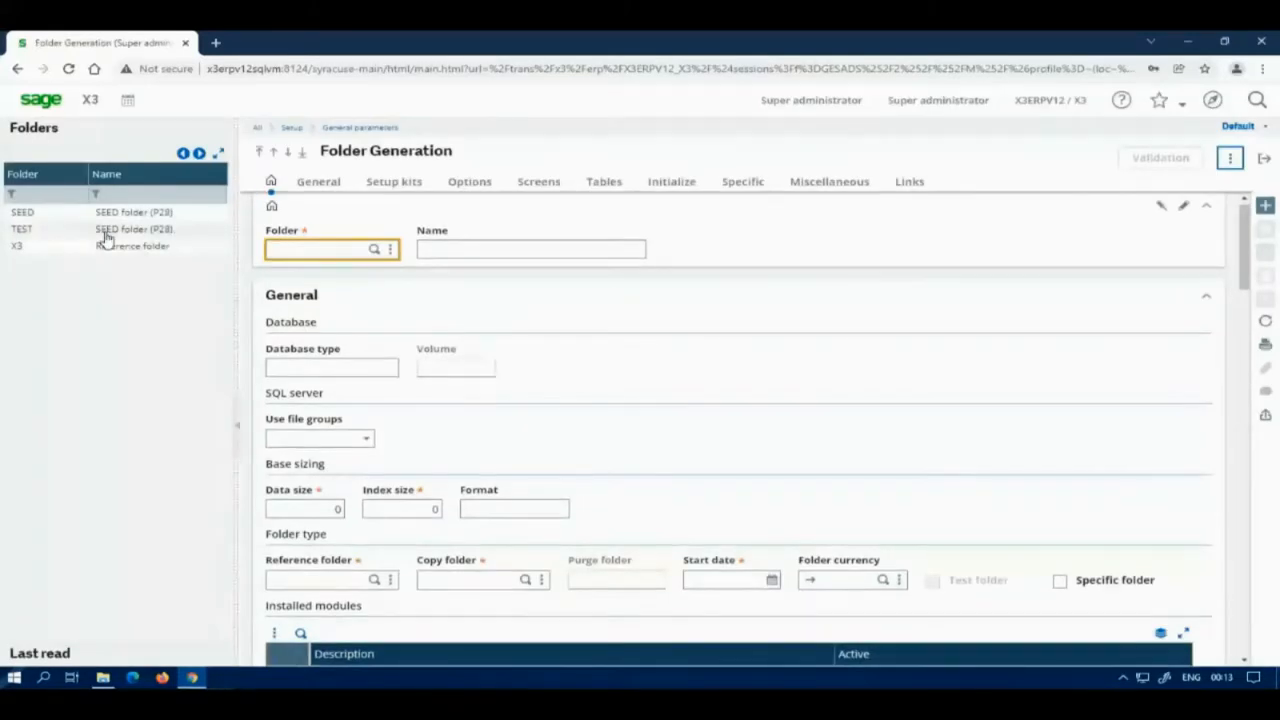
# Step: Open the Endpoints list from the Administration functions
pyautogui.click(1212, 99)
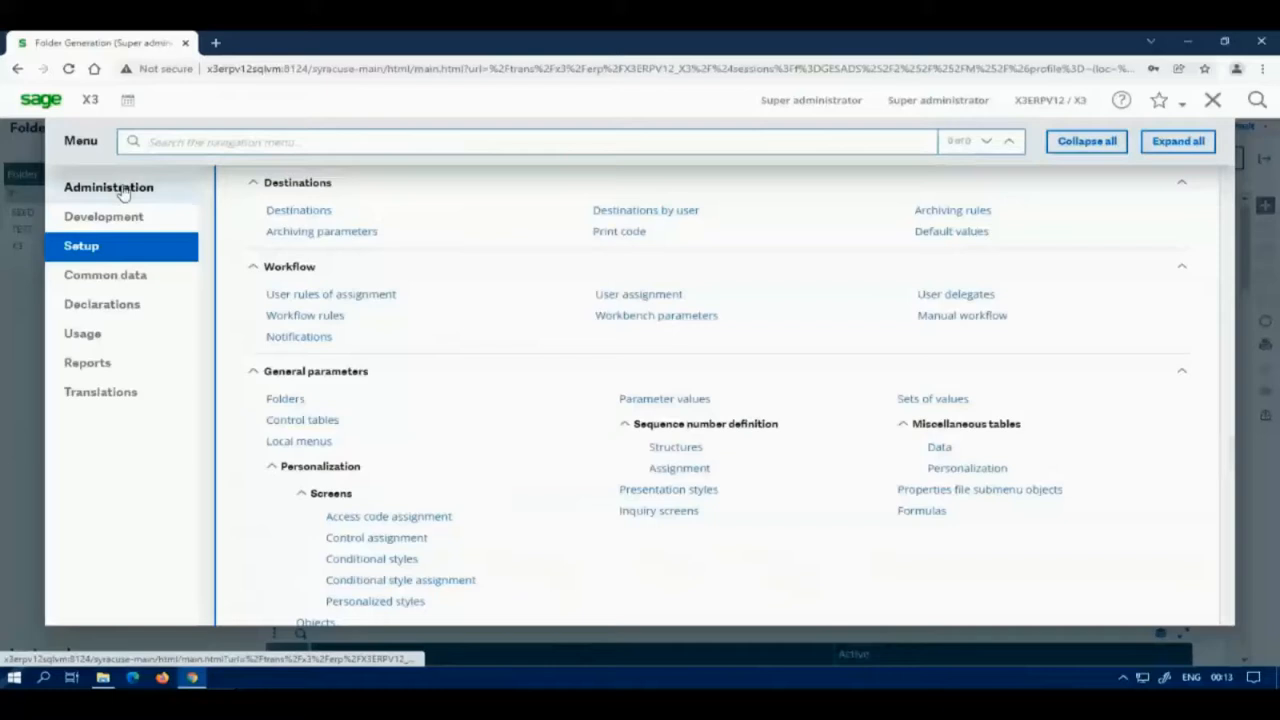
pyautogui.click(180, 186)
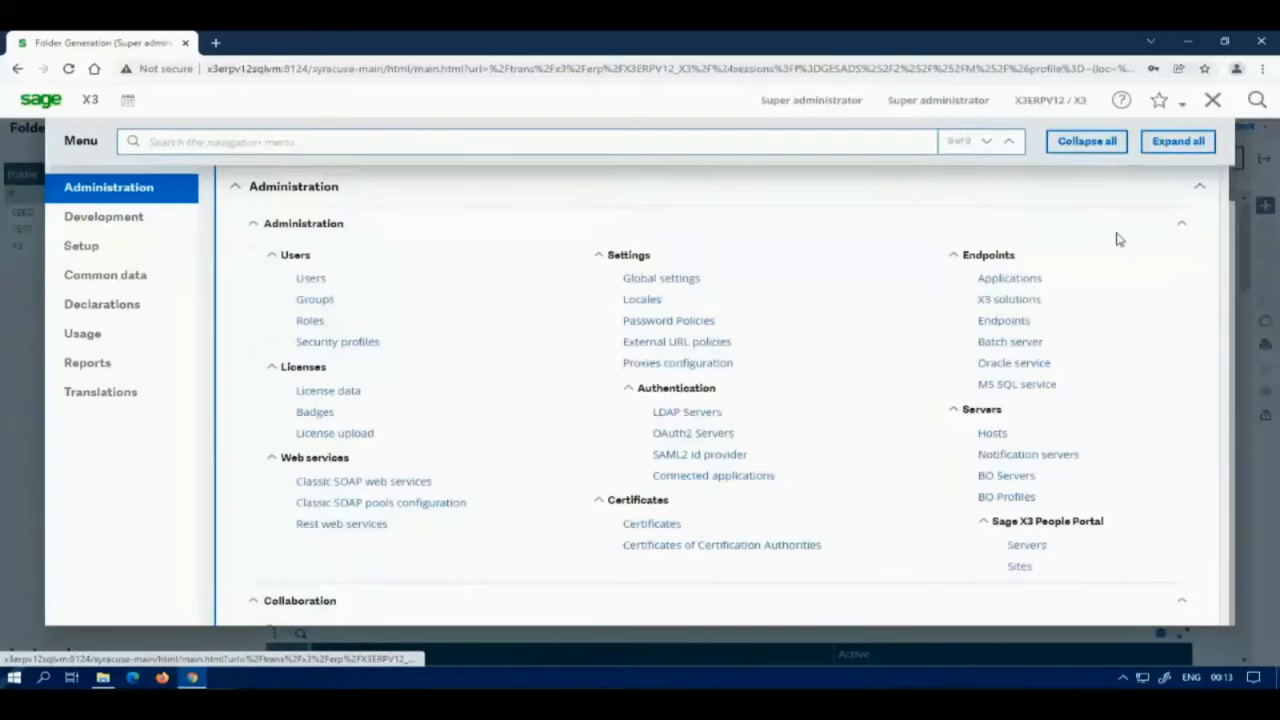
pyautogui.click(1018, 322)
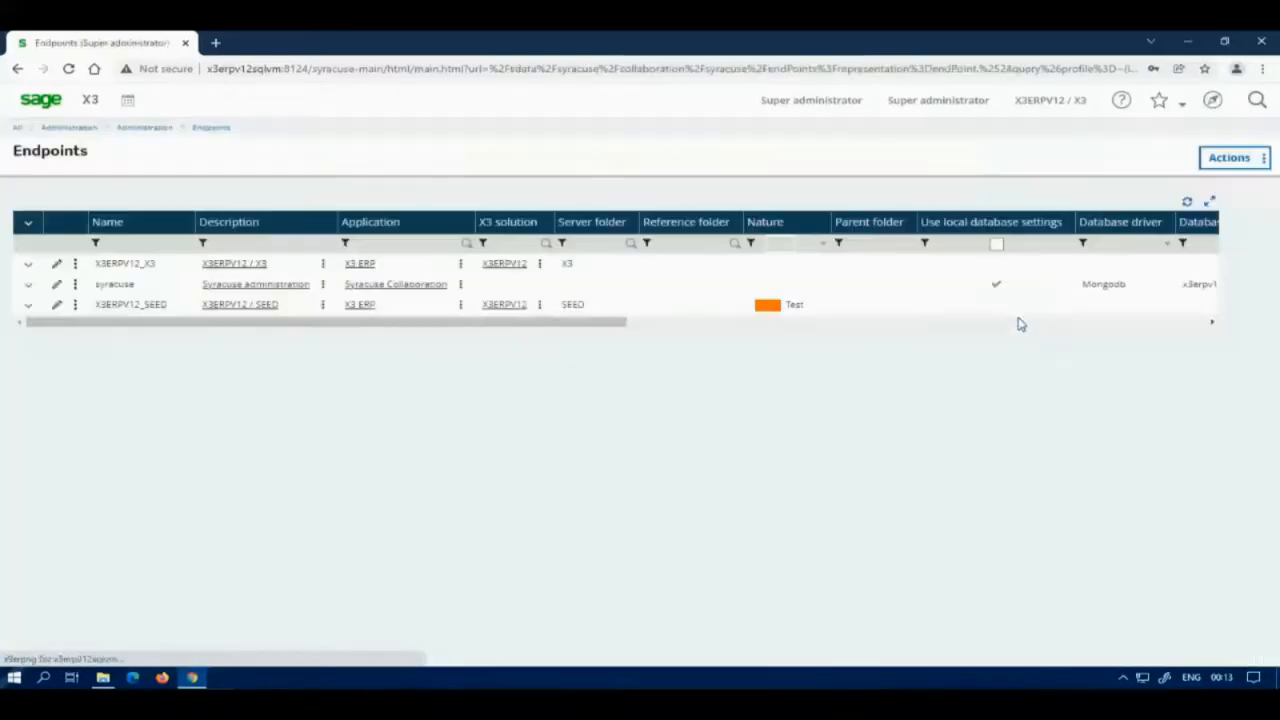
# Step: Create a new endpoint named TEST with description TEST
pyautogui.click(1248, 163)
pyautogui.click(1098, 188)
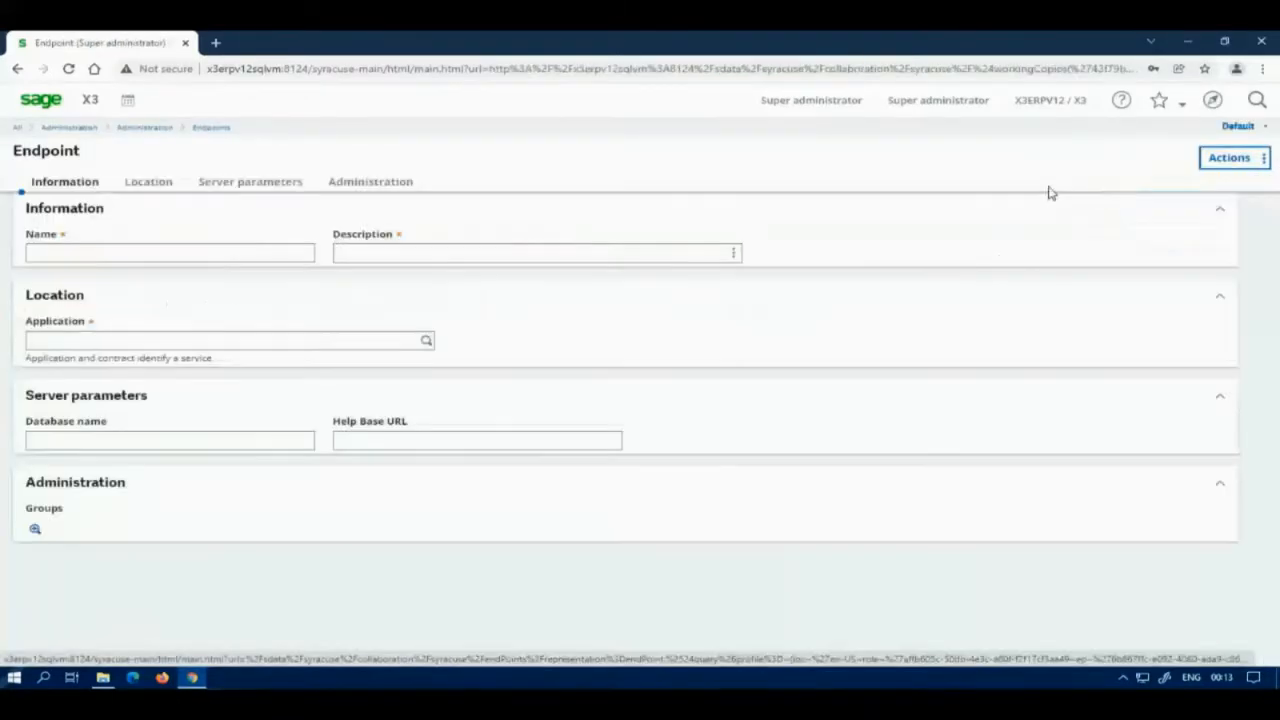
pyautogui.click(215, 251)
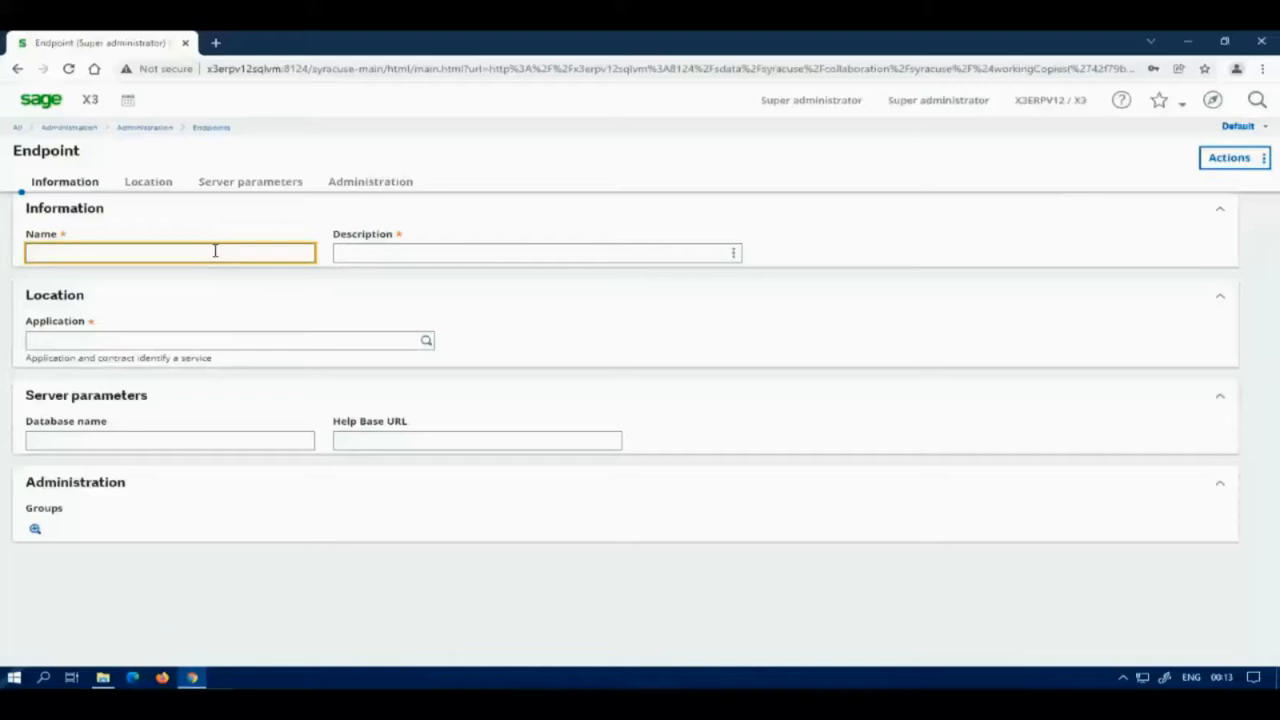
pyautogui.press('Tab')
pyautogui.write('T')
pyautogui.press('Tab')
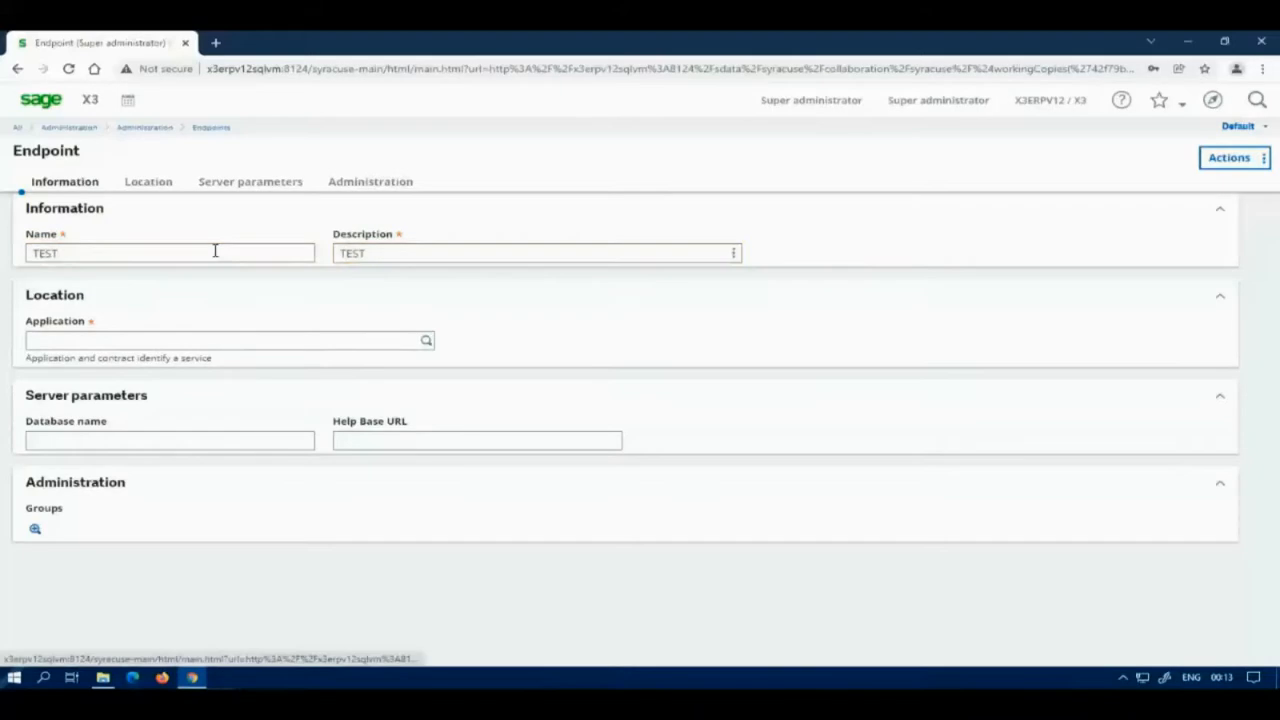
# Step: Set application X3 ERP, solution X3ERPV12, server folder TEST and reference folder X3
pyautogui.click(423, 340)
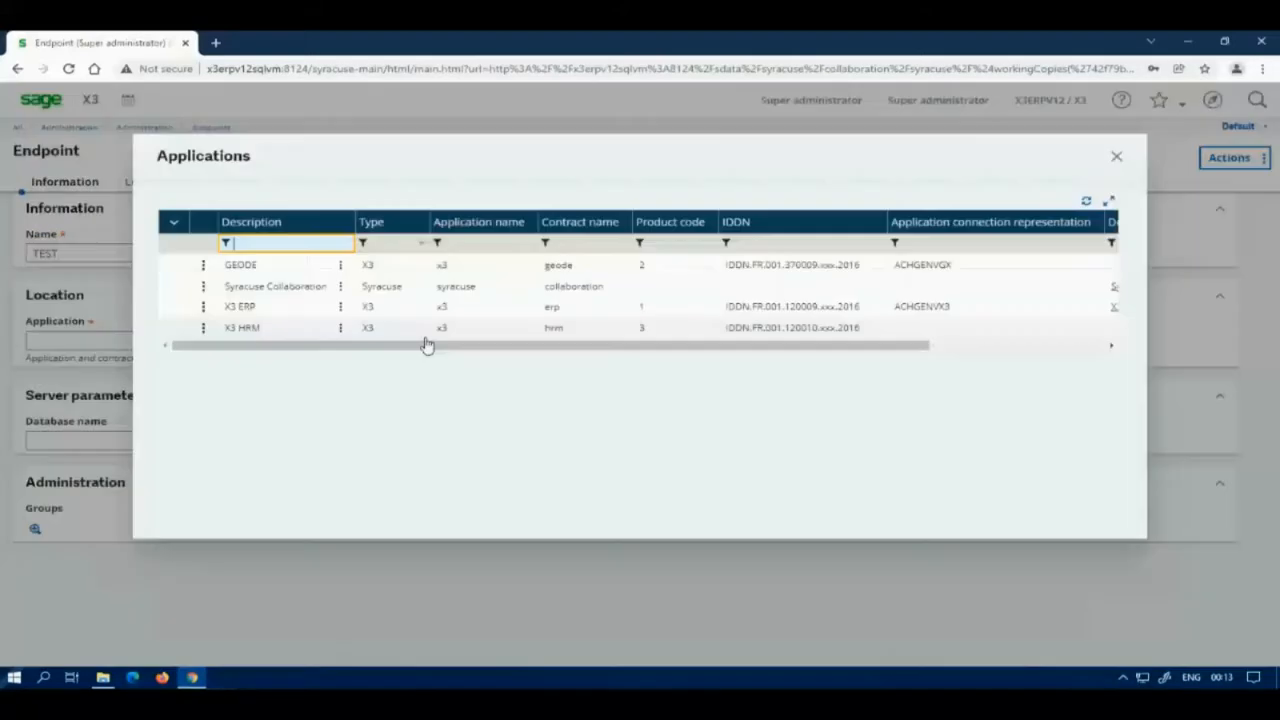
pyautogui.click(267, 309)
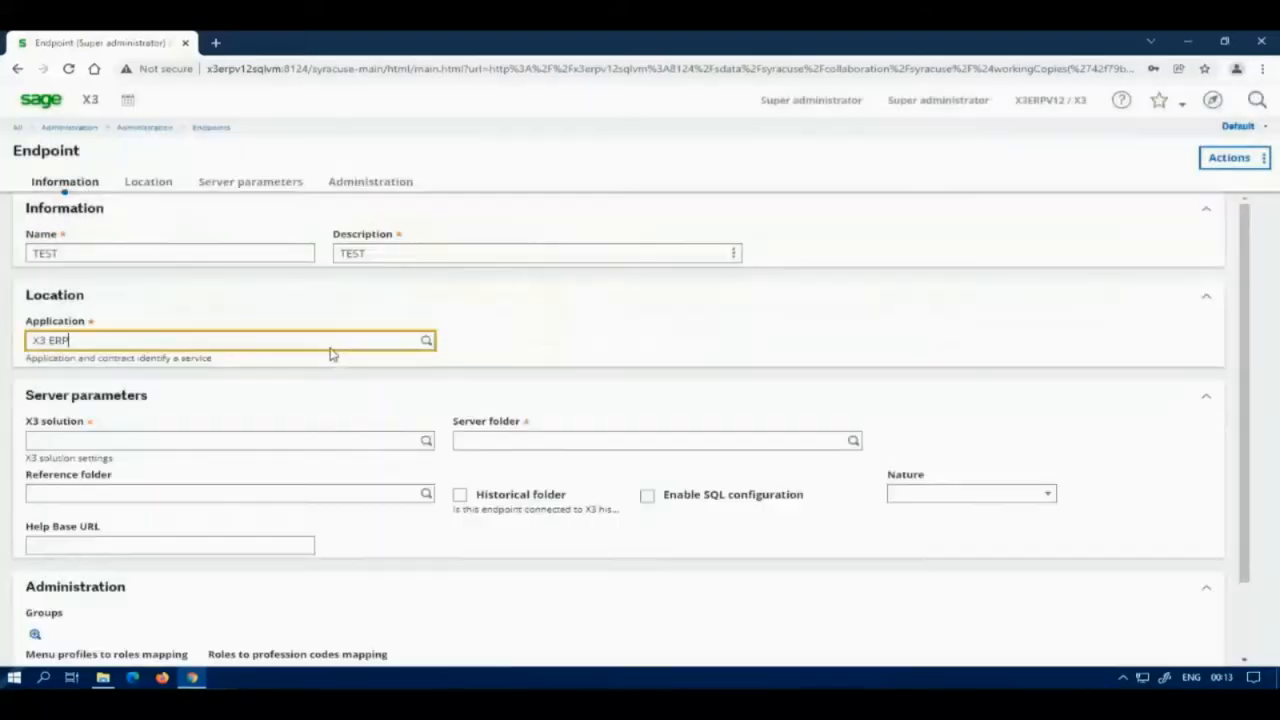
pyautogui.click(429, 446)
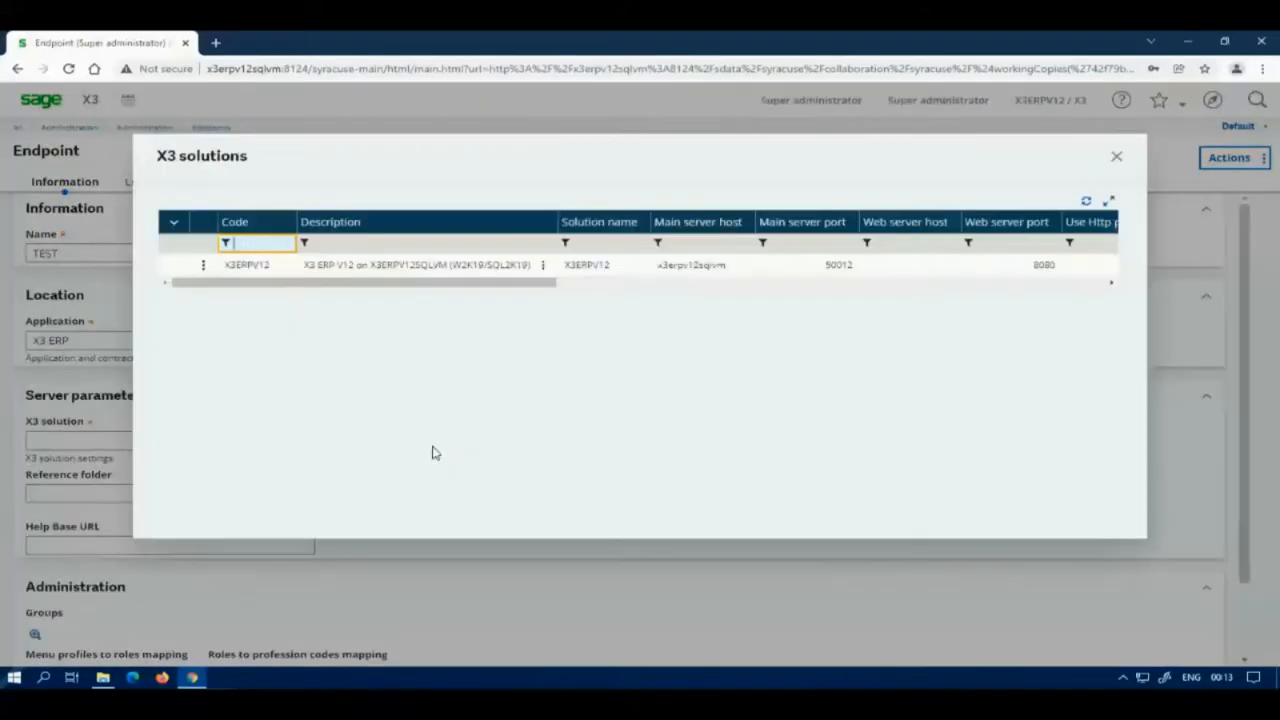
pyautogui.click(243, 267)
pyautogui.click(853, 441)
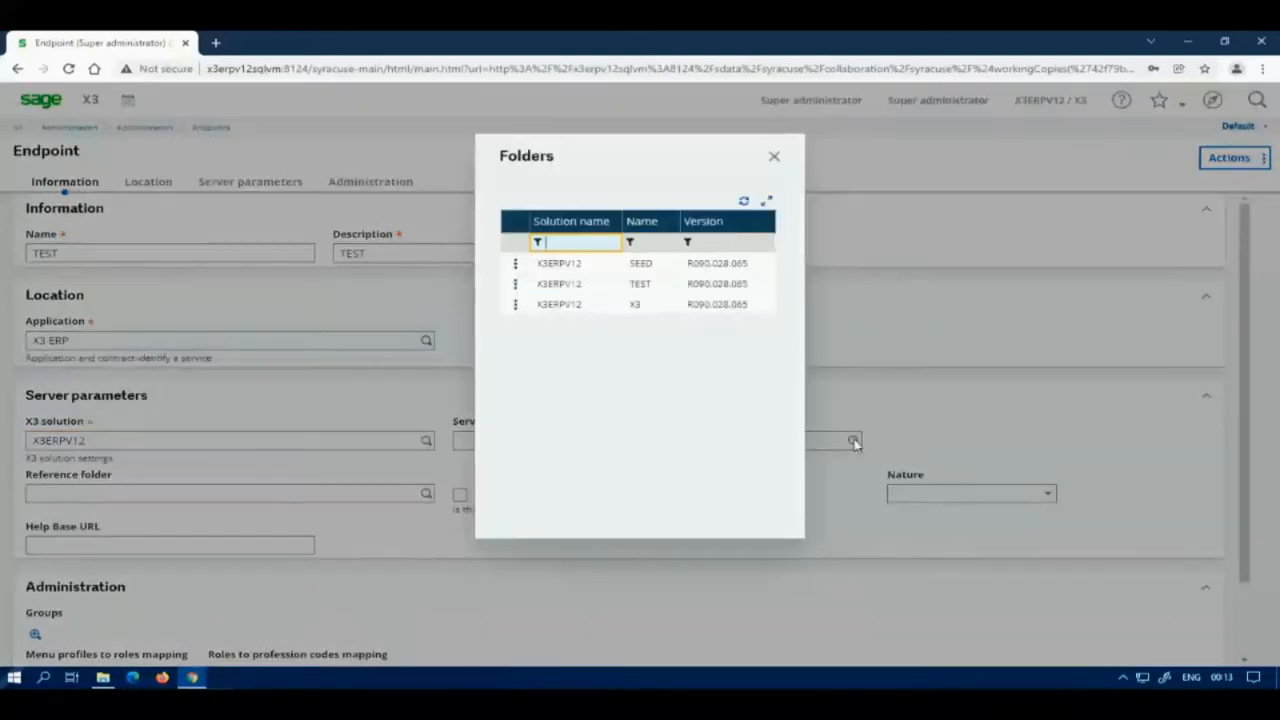
pyautogui.click(553, 283)
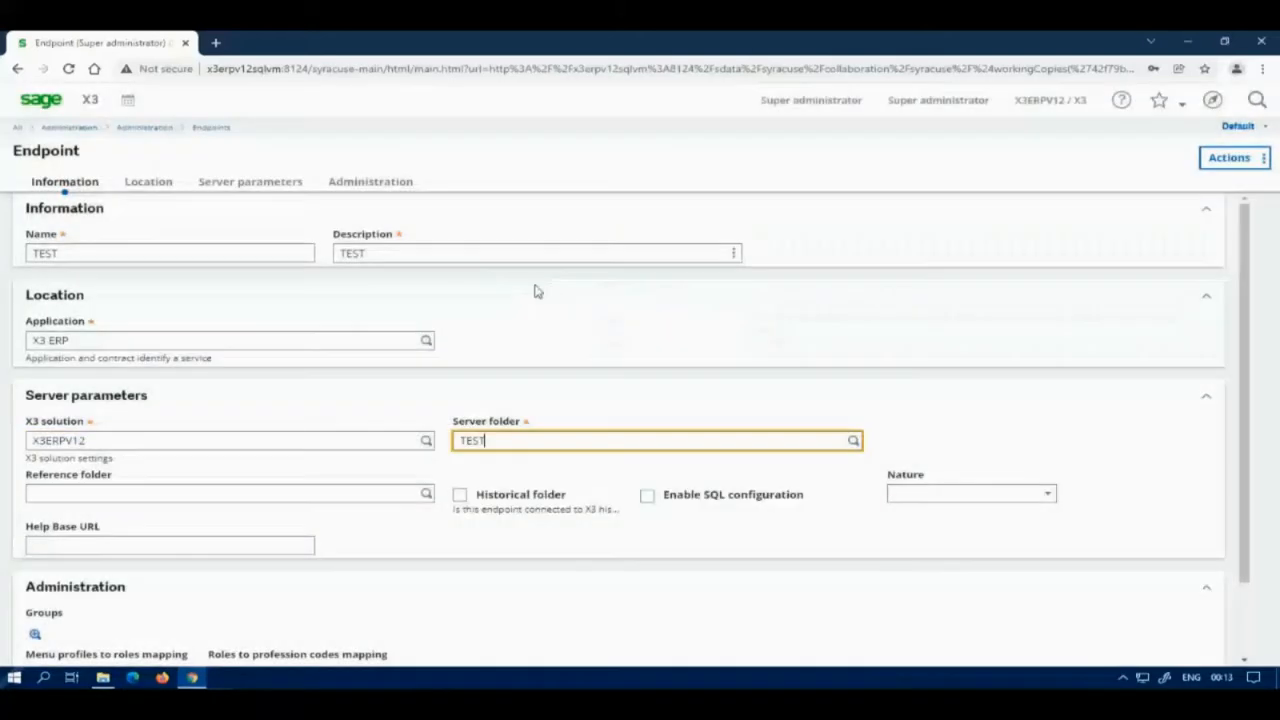
pyautogui.click(427, 493)
pyautogui.click(547, 306)
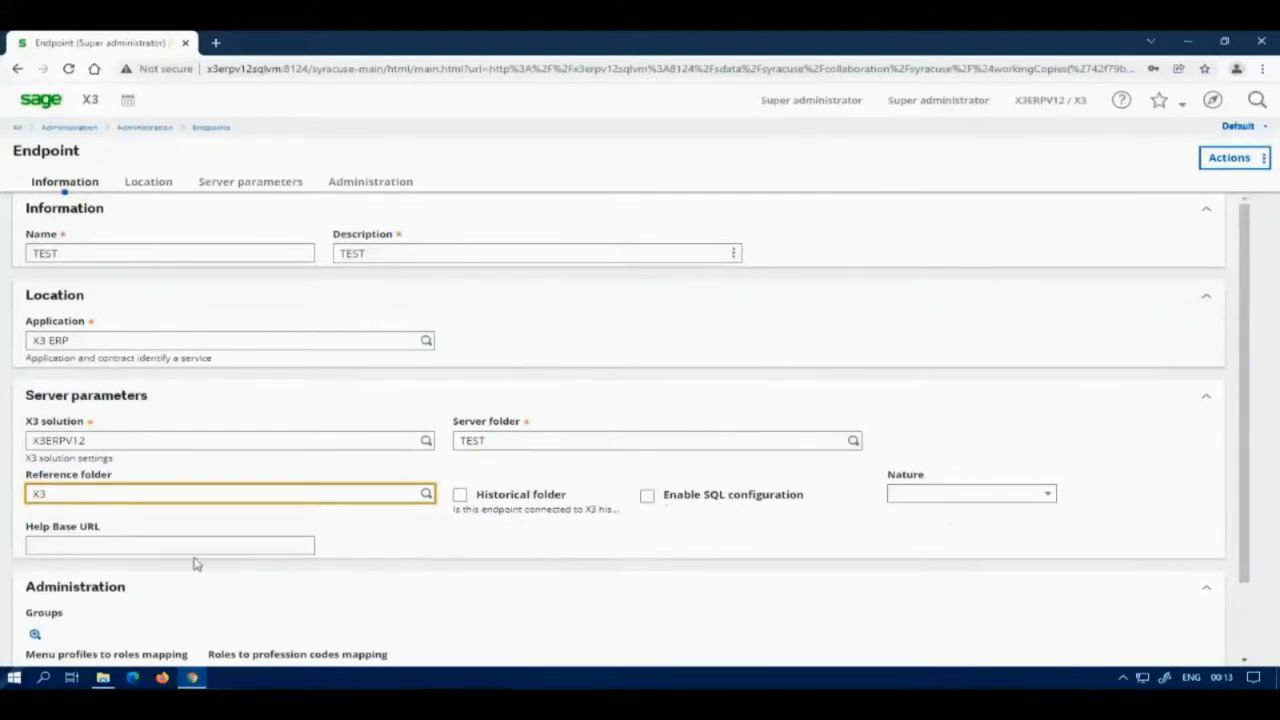
# Step: Grant the Super administrators group access to the TEST endpoint
pyautogui.scroll(-1, 172, 580)
pyautogui.click(35, 560)
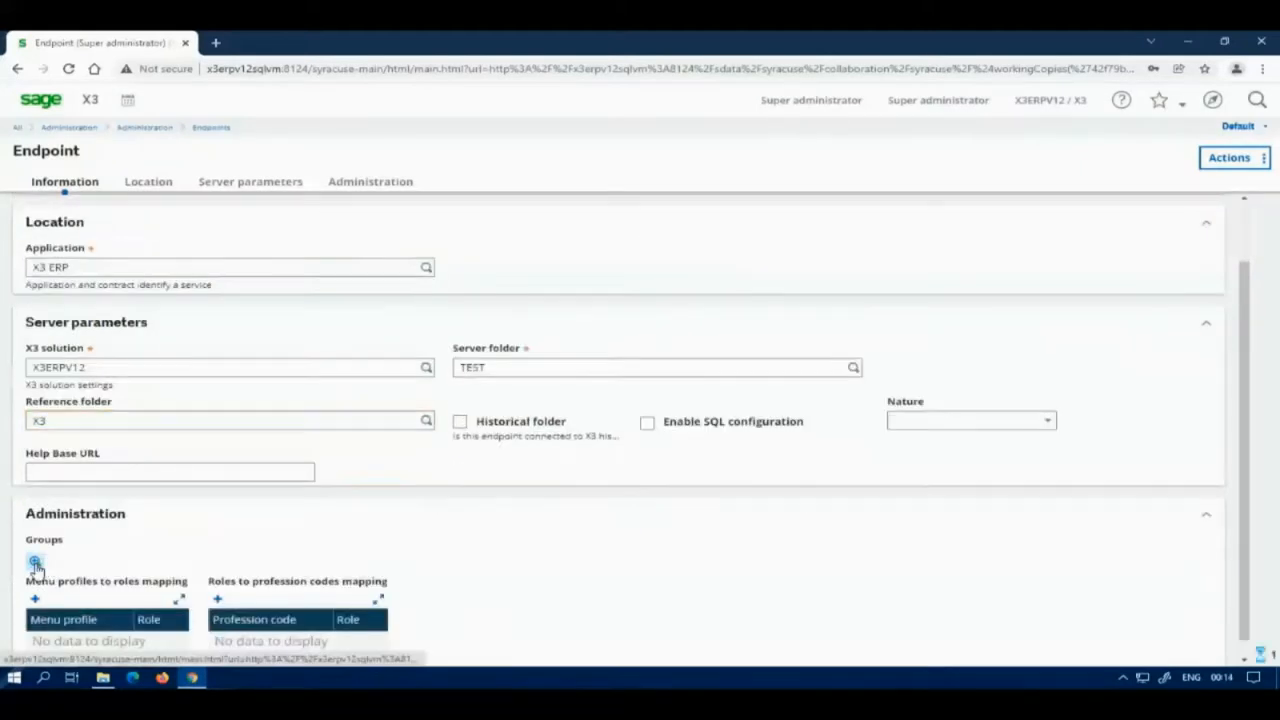
pyautogui.click(327, 266)
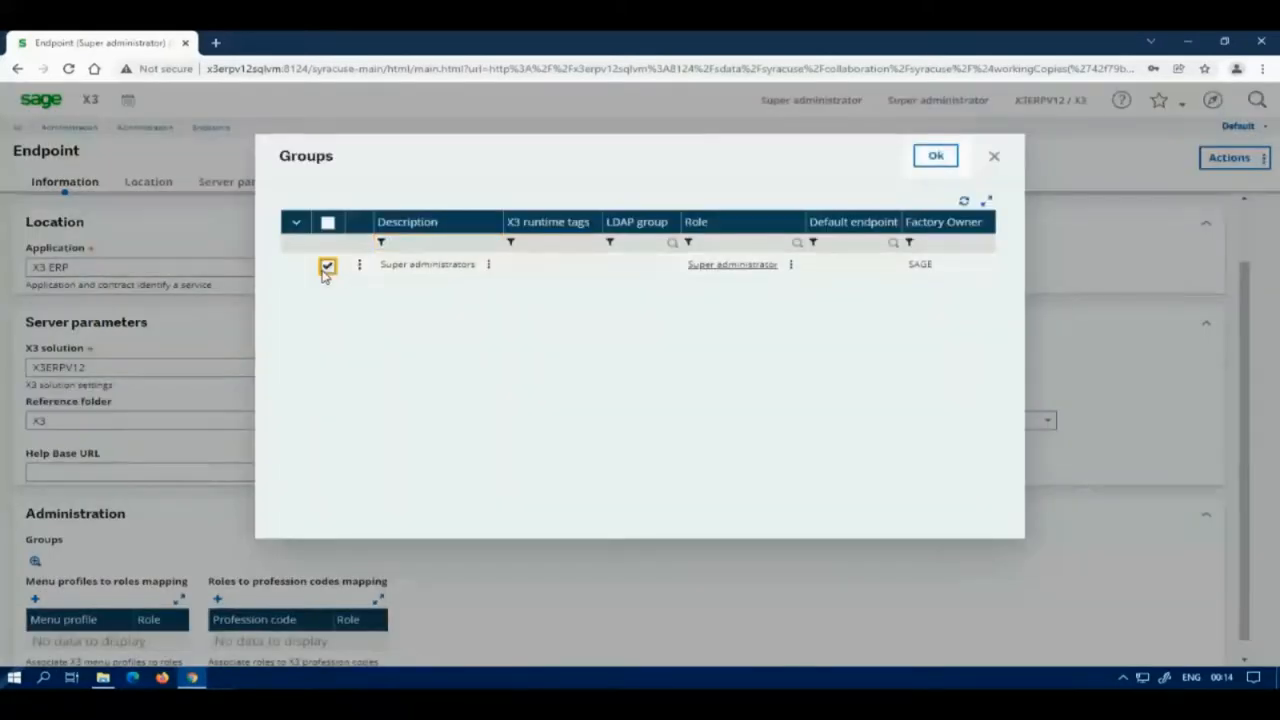
pyautogui.click(932, 158)
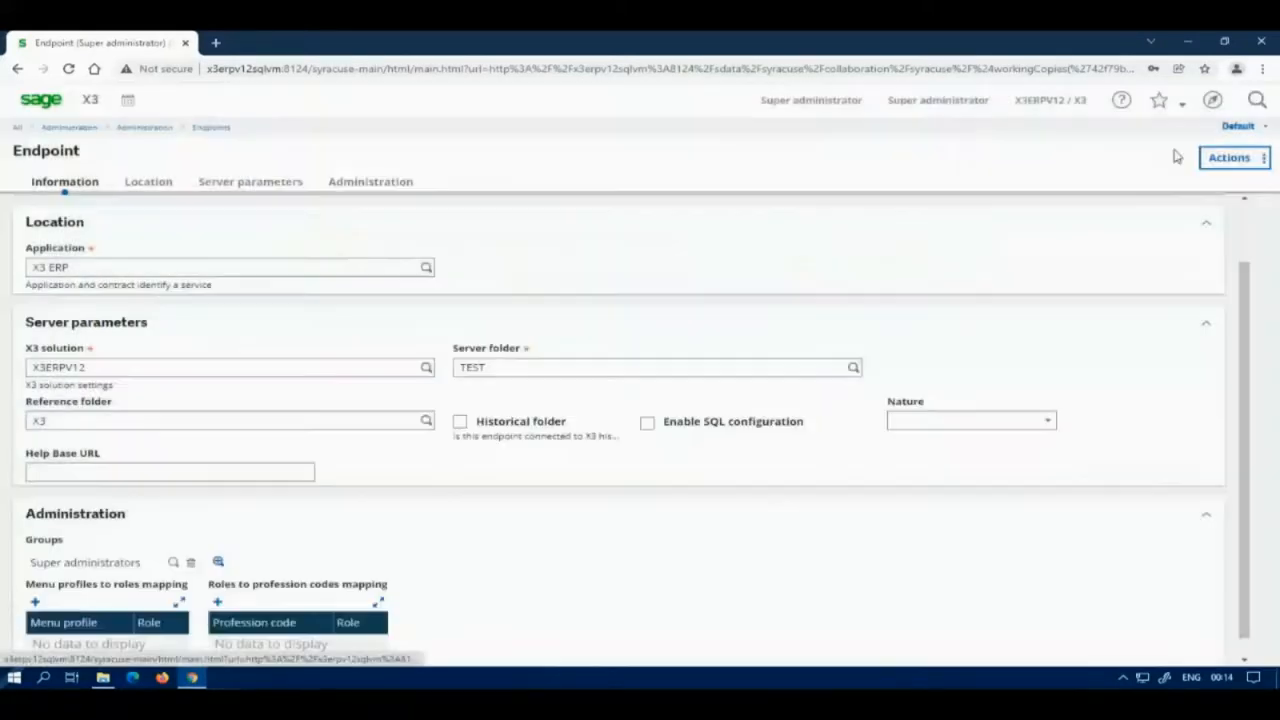
pyautogui.click(1229, 157)
# Step: Save the new TEST endpoint and log out of the session
pyautogui.click(1084, 185)
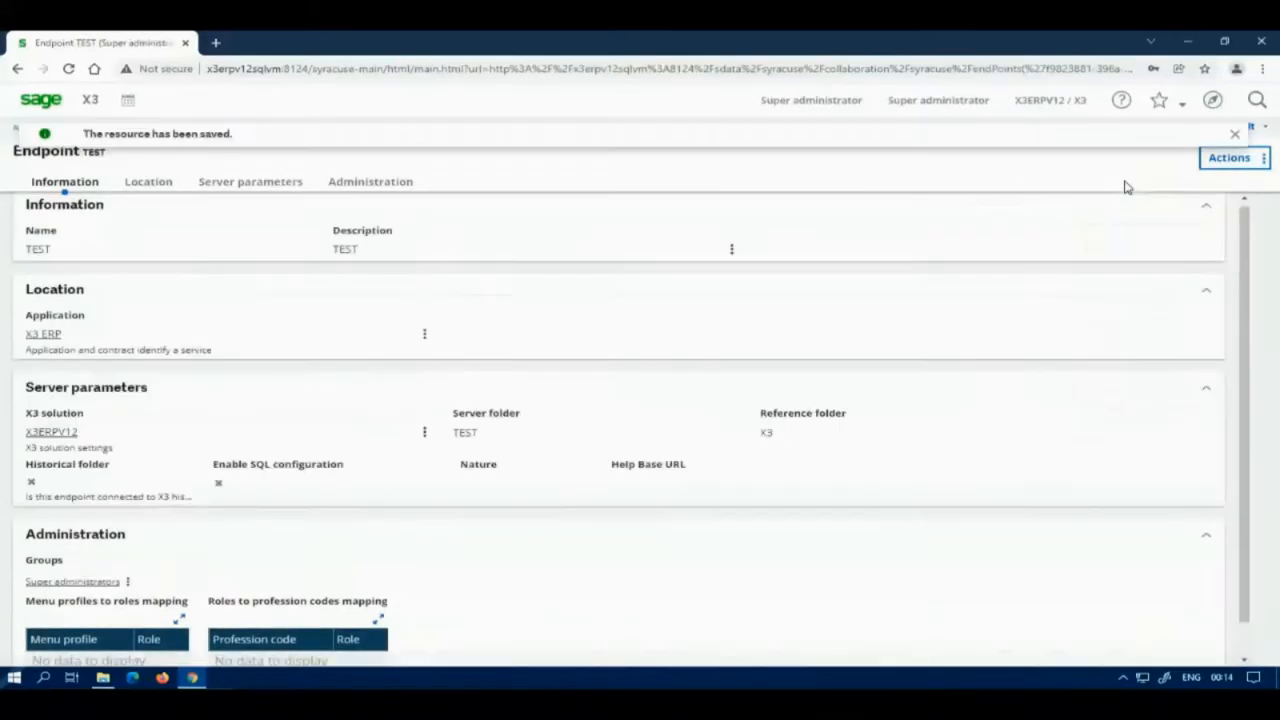
pyautogui.click(795, 112)
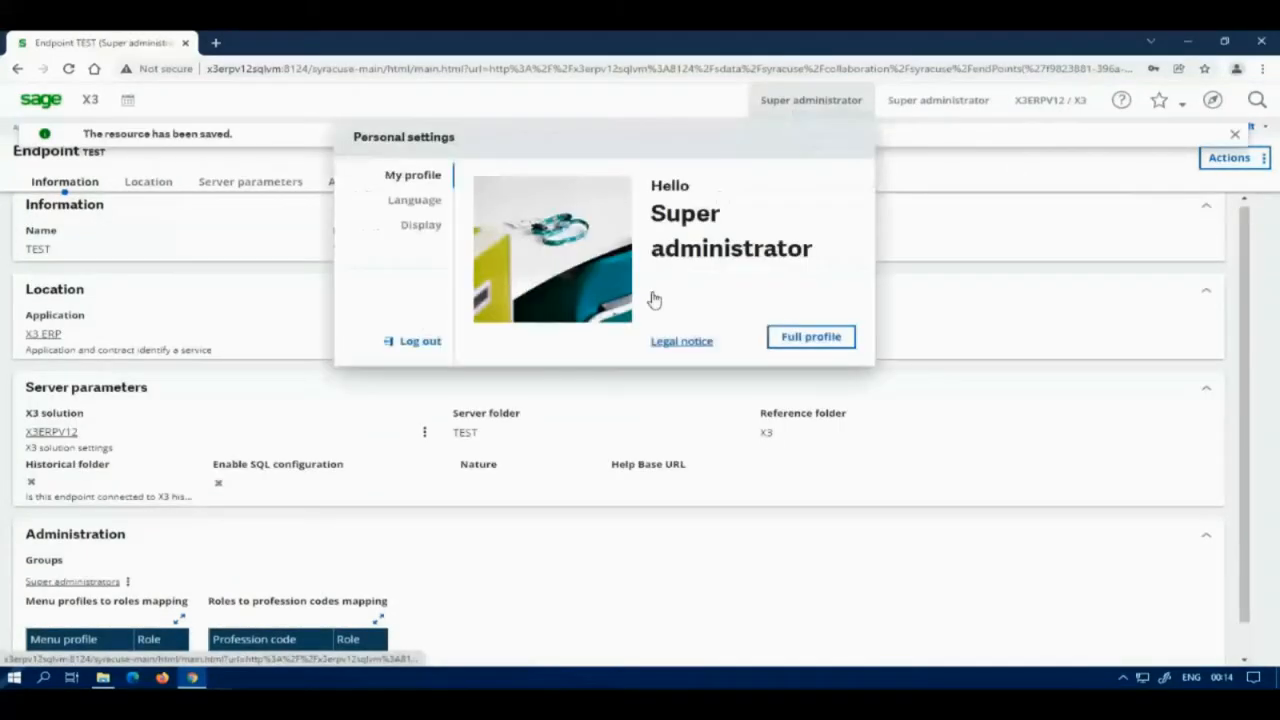
pyautogui.click(416, 345)
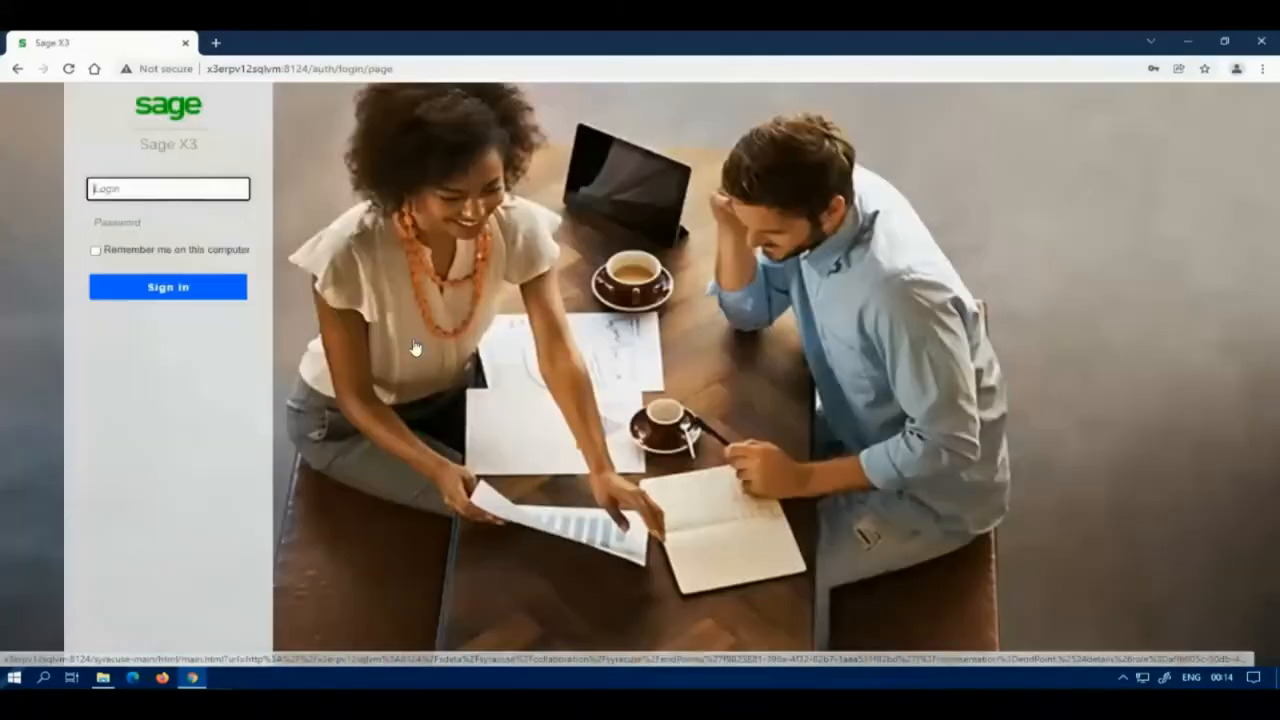
# Step: Sign back in with the saved admin credentials and switch to the TEST endpoint
pyautogui.click(190, 187)
pyautogui.click(157, 226)
pyautogui.click(164, 289)
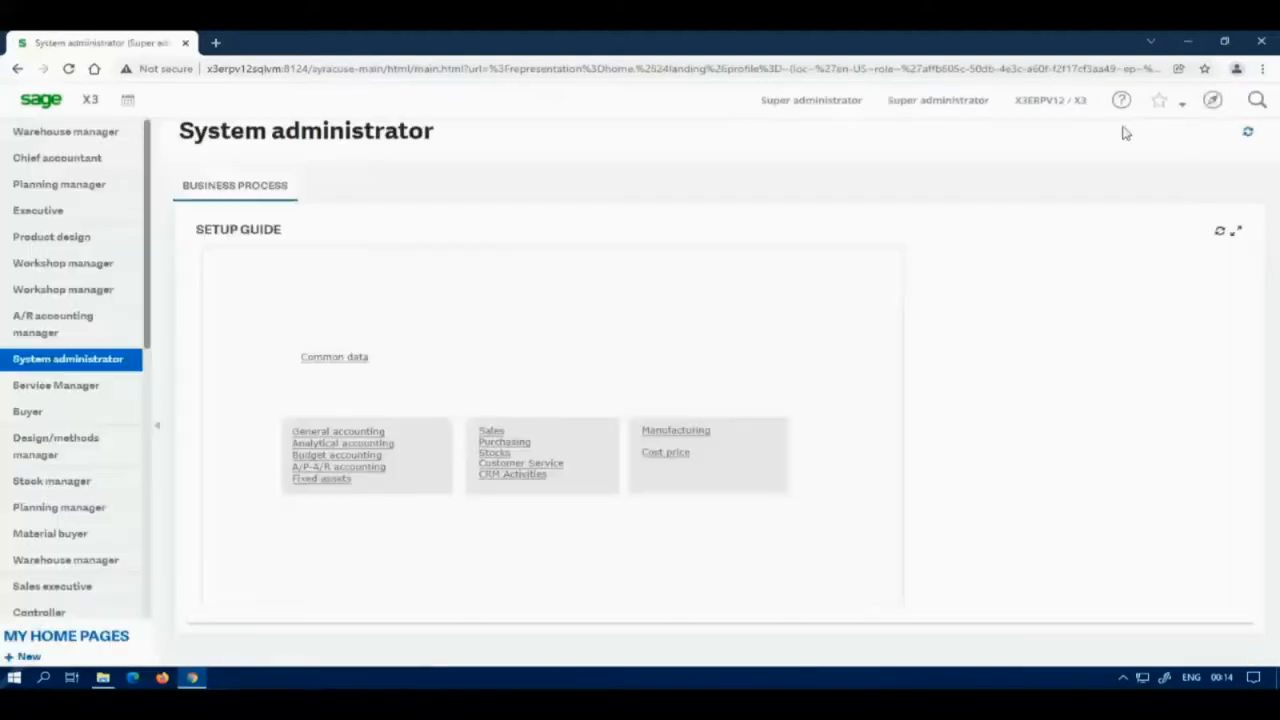
pyautogui.click(1066, 110)
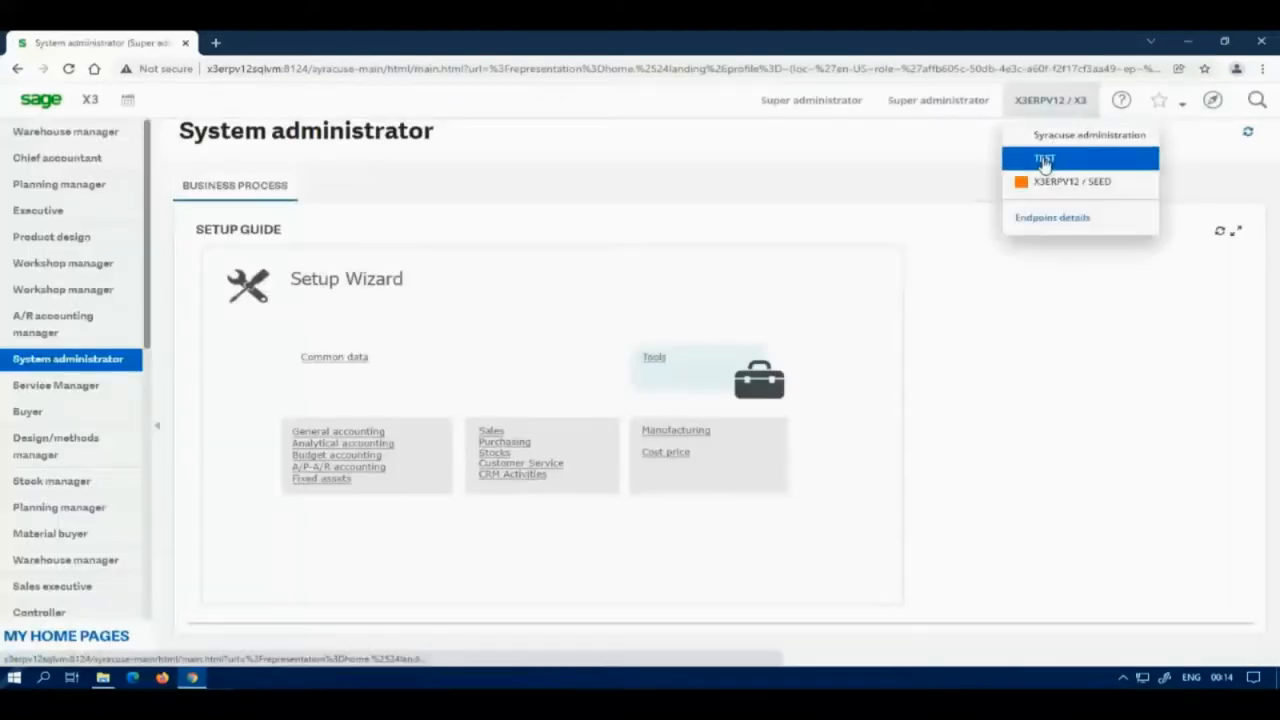
pyautogui.click(1044, 157)
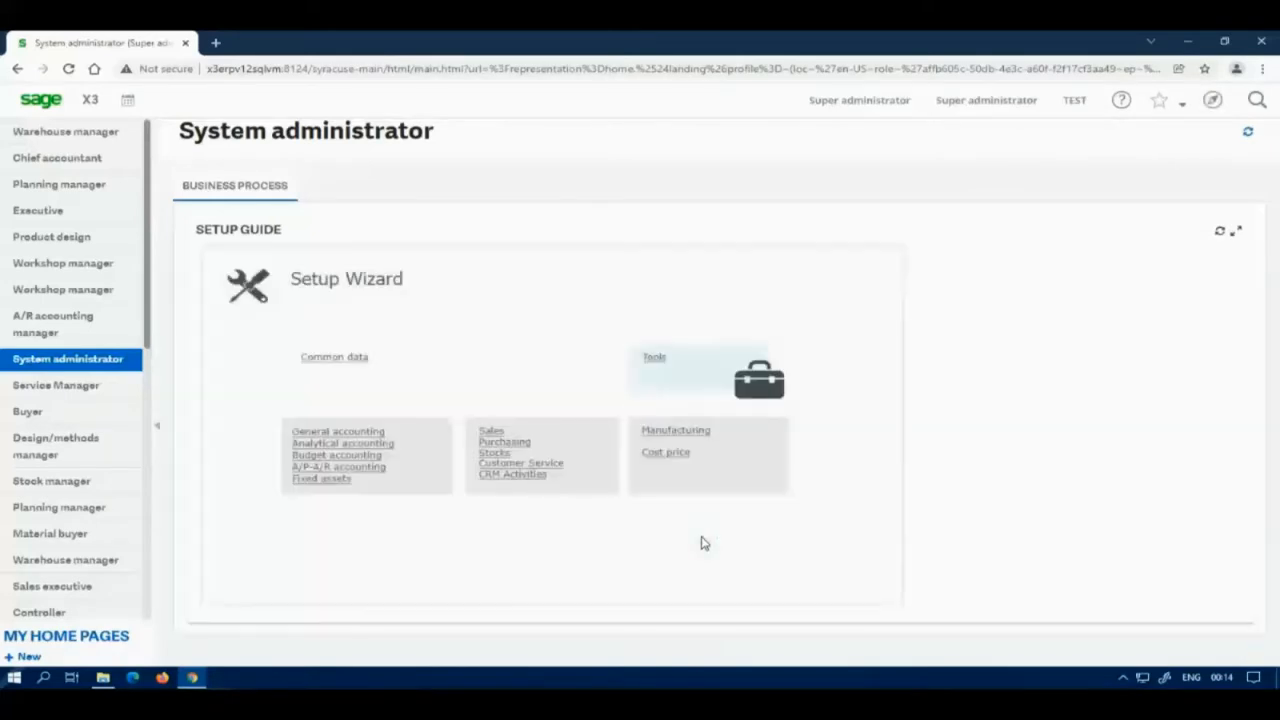
# Step: Browse the TEST folder's quotes in Sales > Quotes ALL: Full entry, then close the screen
pyautogui.click(1212, 101)
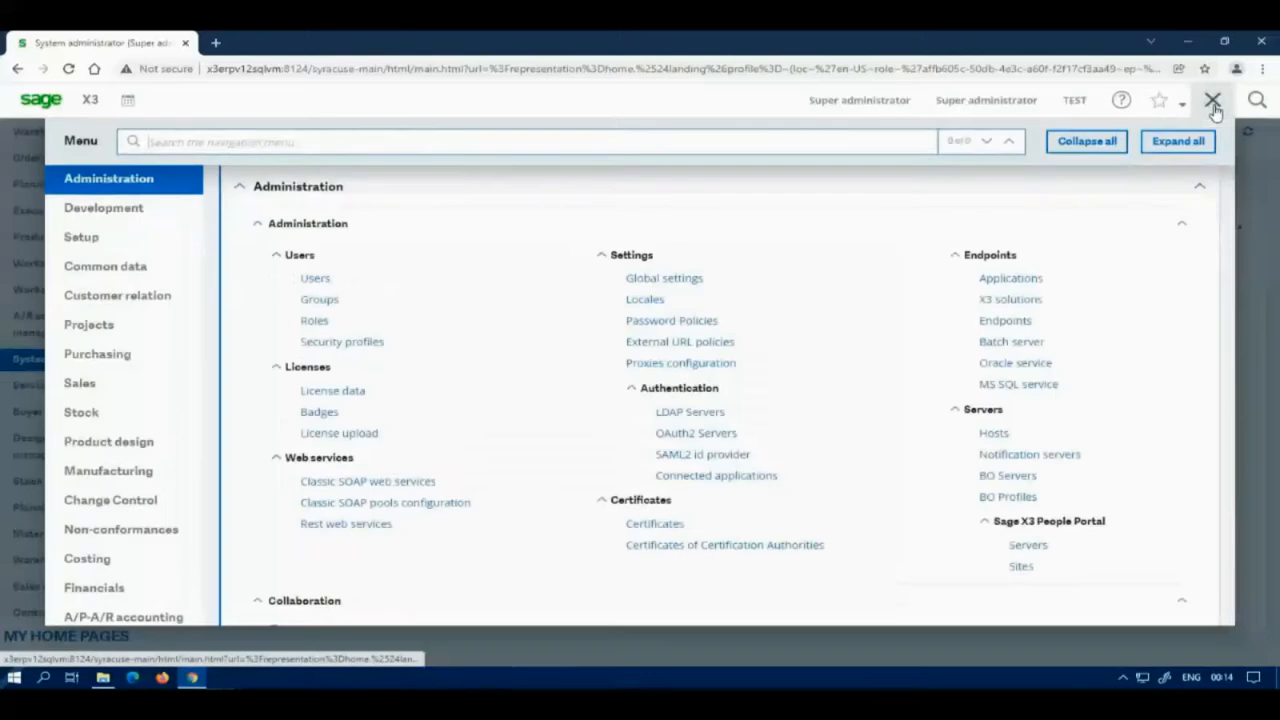
pyautogui.click(88, 394)
pyautogui.click(292, 337)
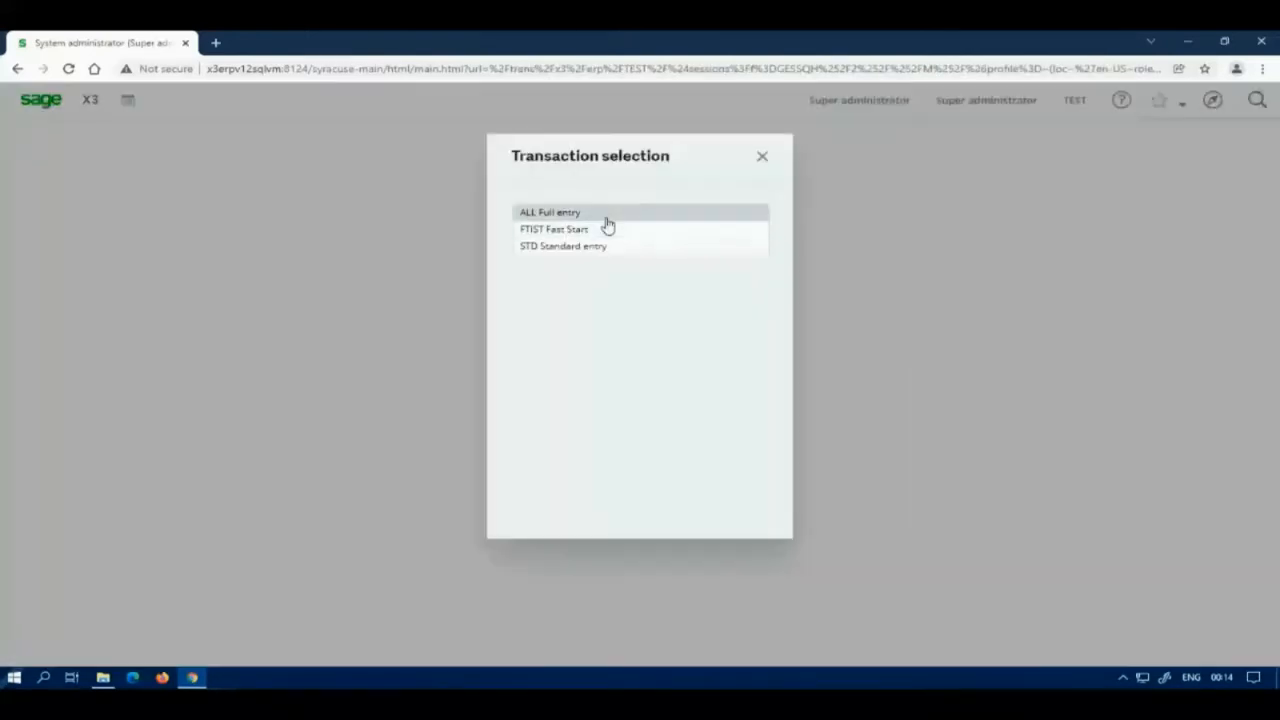
pyautogui.click(607, 222)
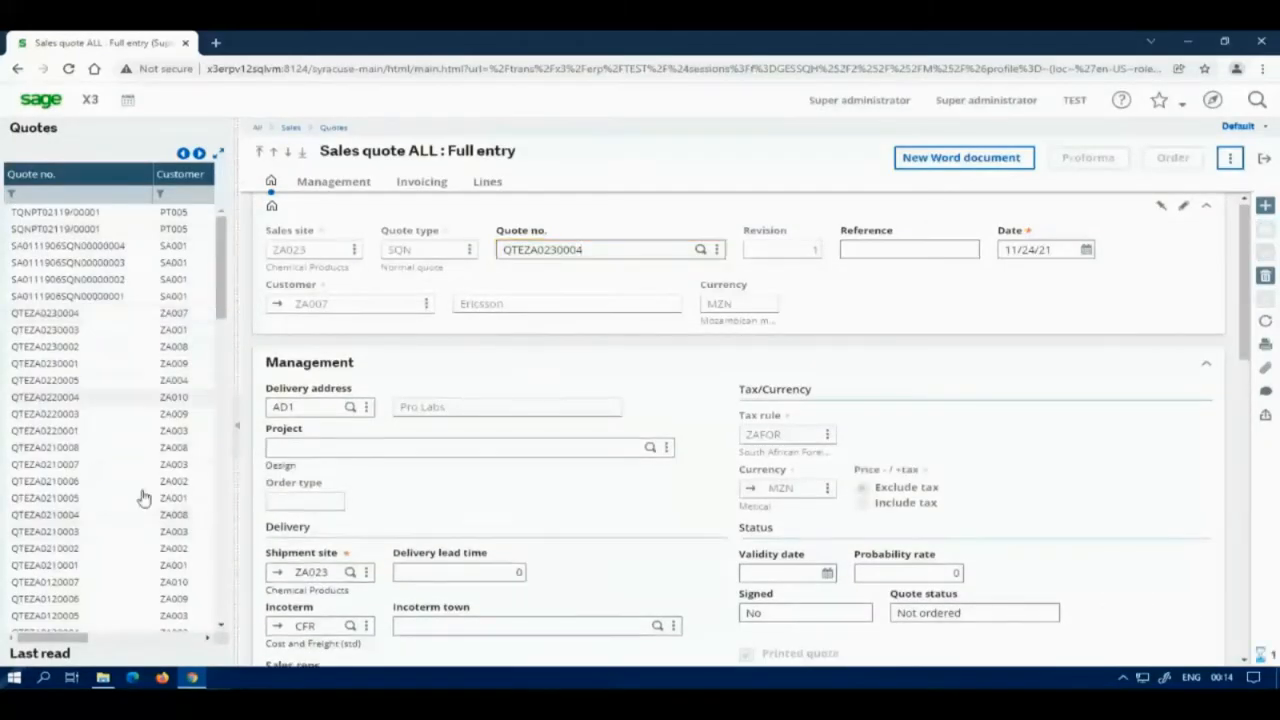
pyautogui.click(1264, 159)
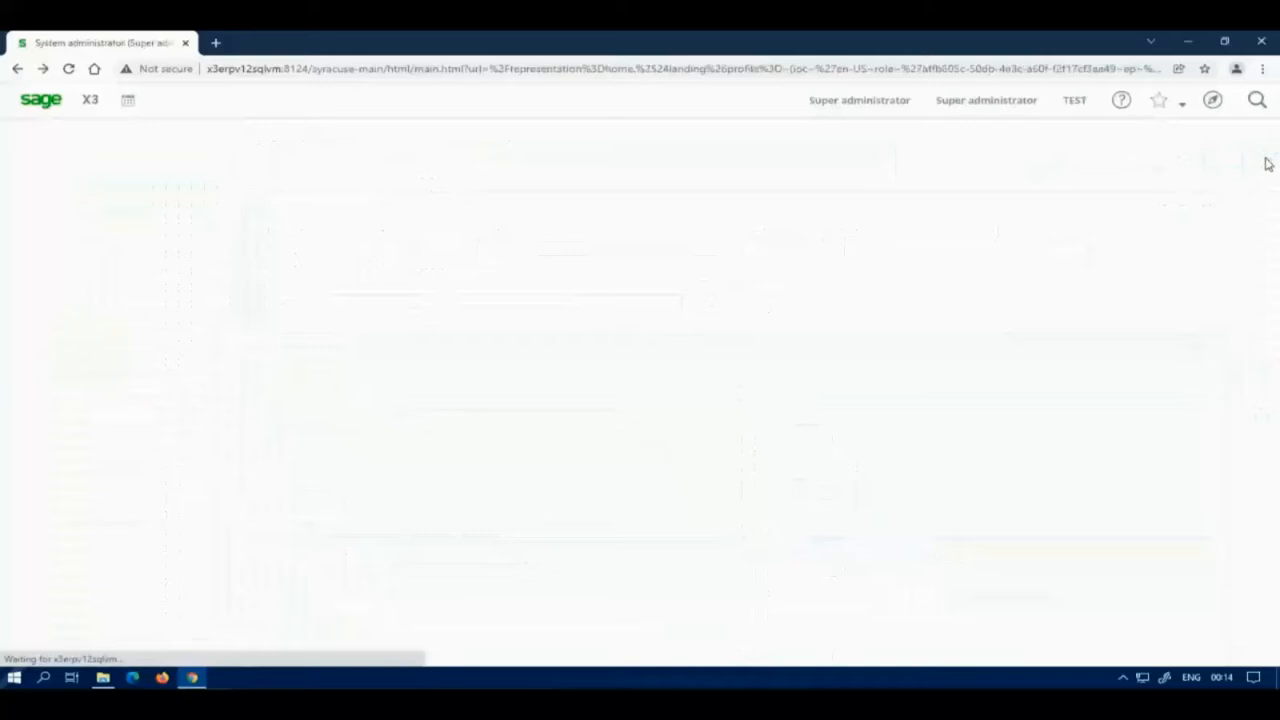